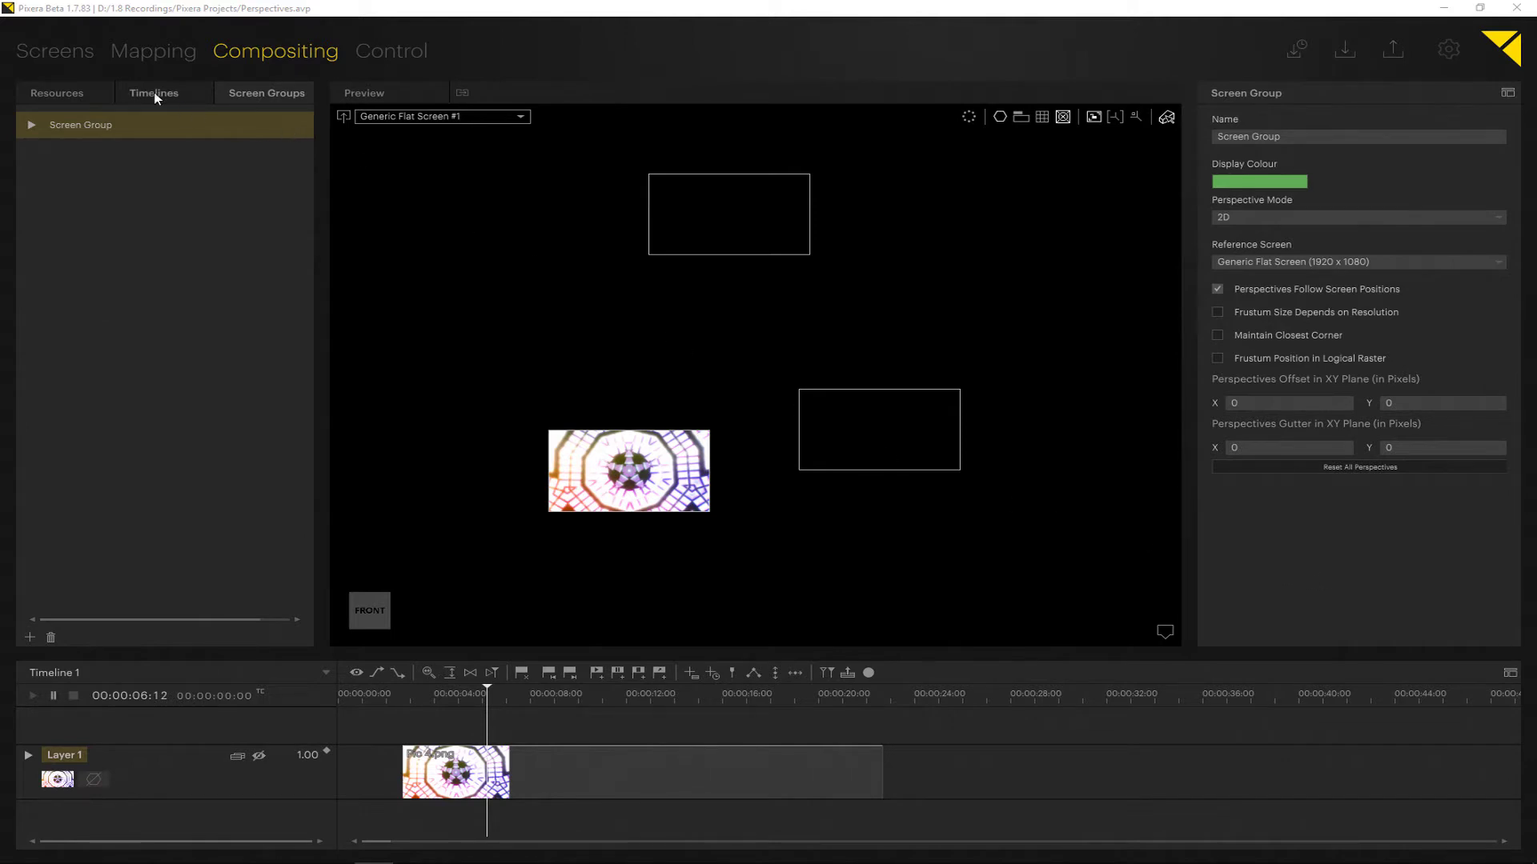
- Review the flat screens in the Screens workspace and check the origin options of Layer 1 in Compositing
click(75, 58)
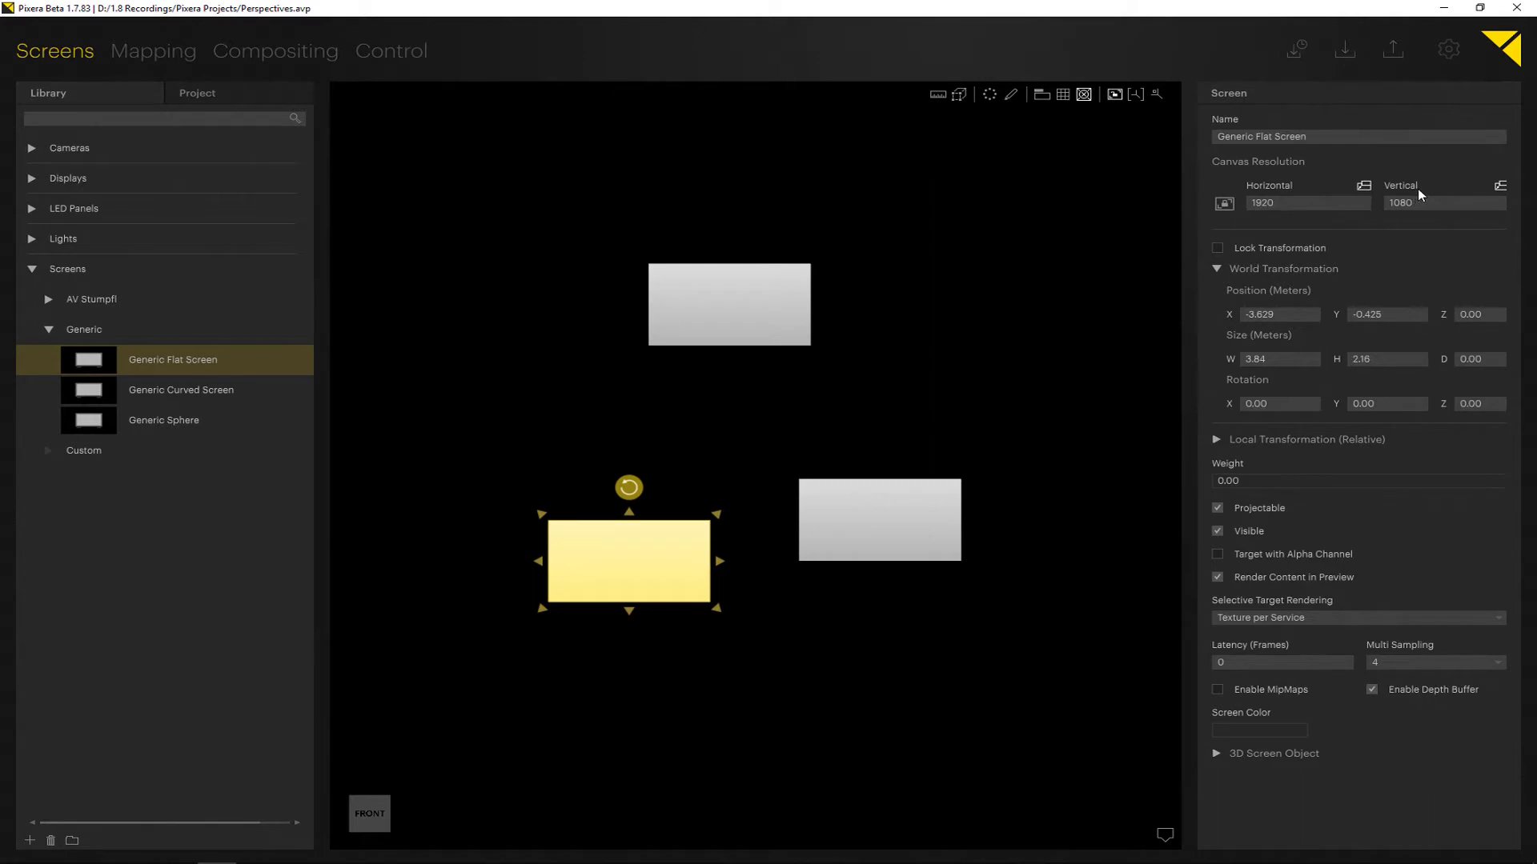
click(259, 53)
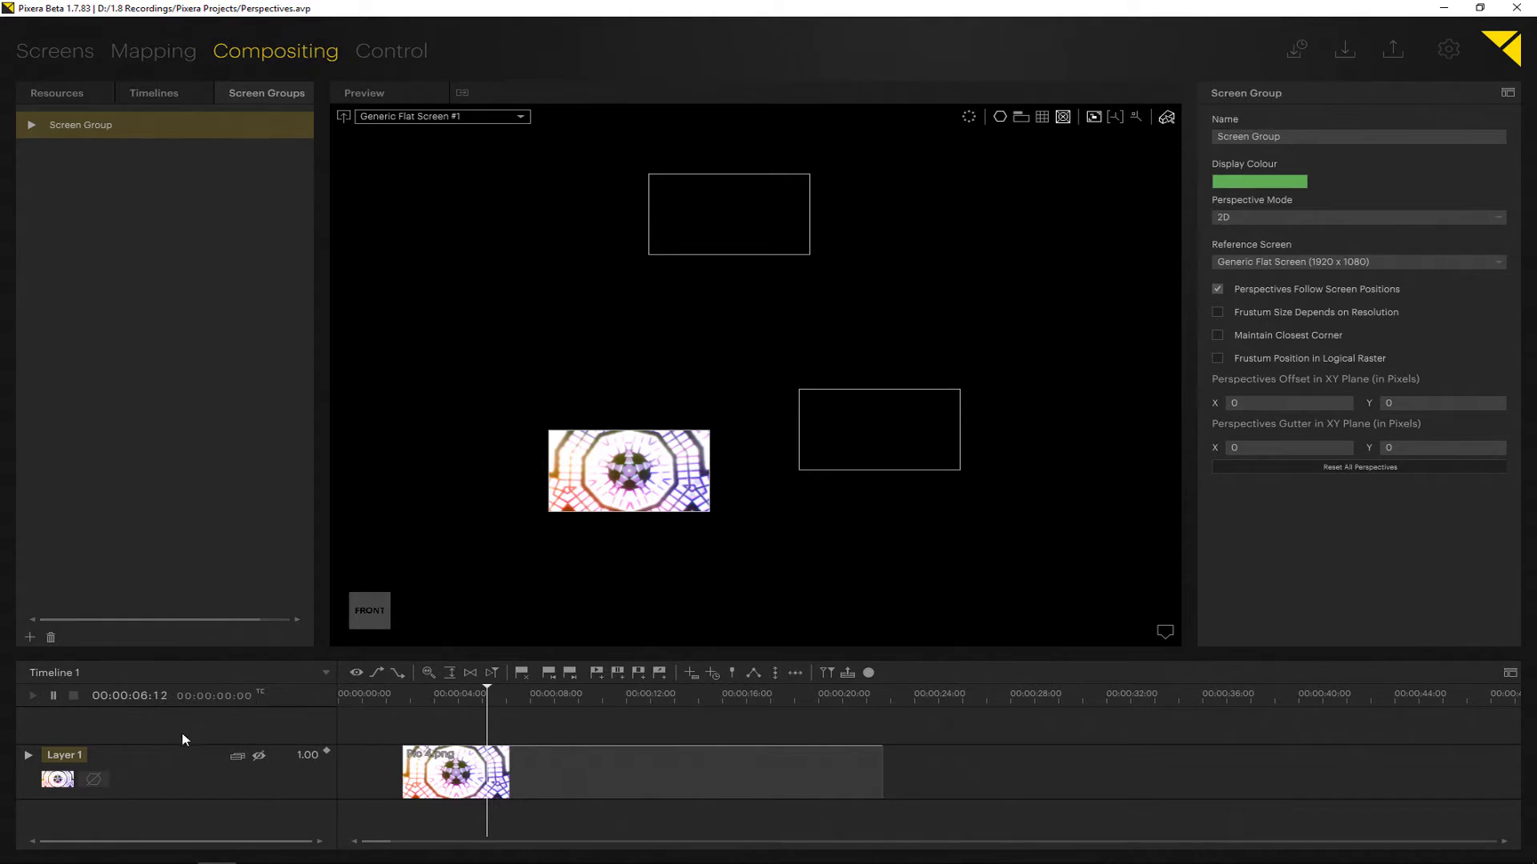
right_click(162, 763)
mouse_move(206, 716)
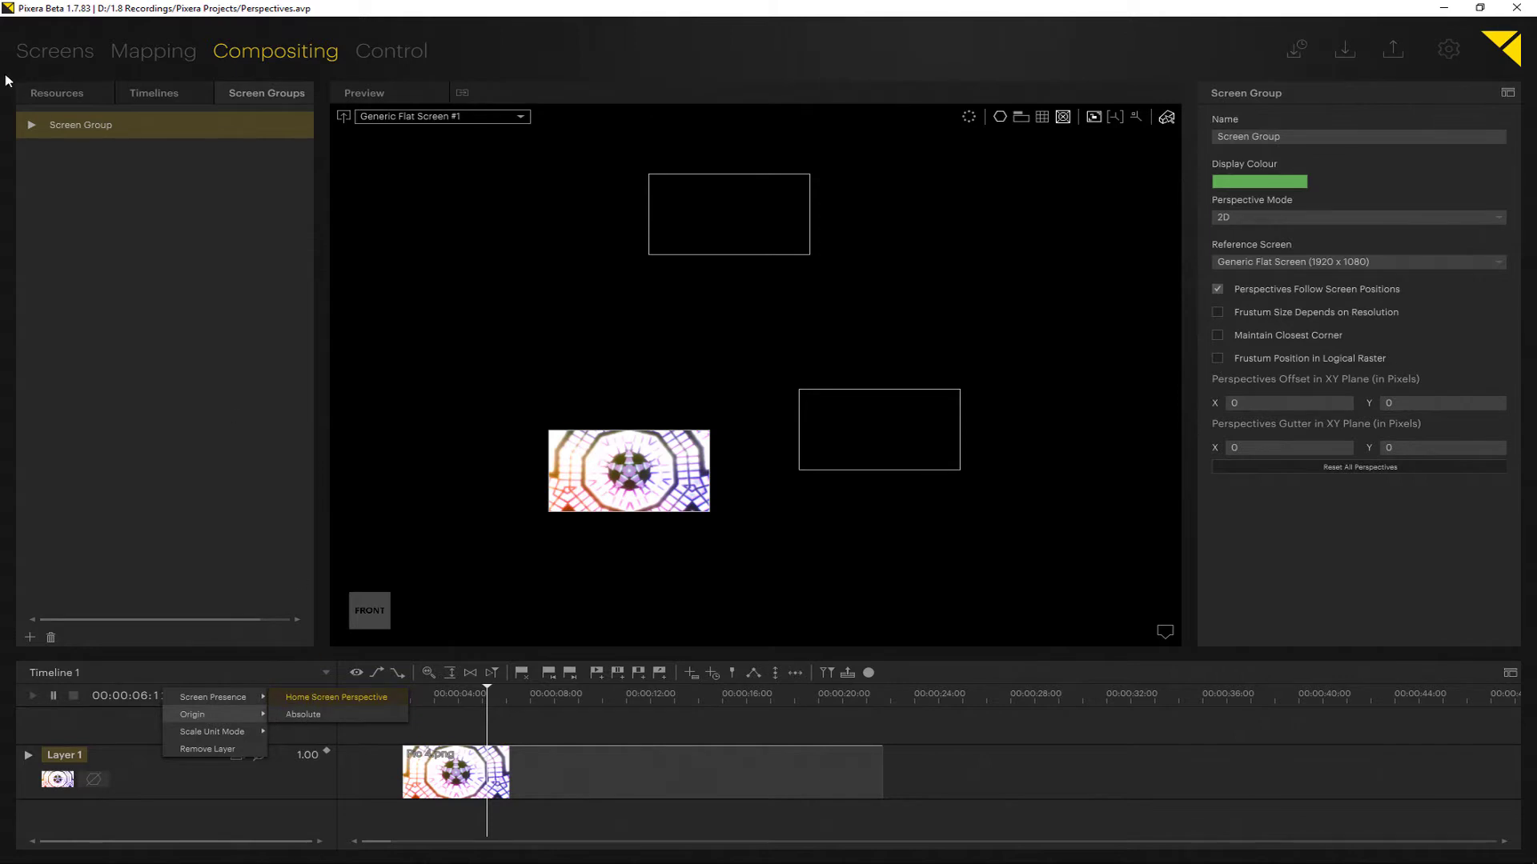
- Reposition the lower-left flat screen several times, ending at about X -2.849, Y 0.526 m, and check its content in Compositing between moves
click(54, 51)
drag(641, 512, 651, 470)
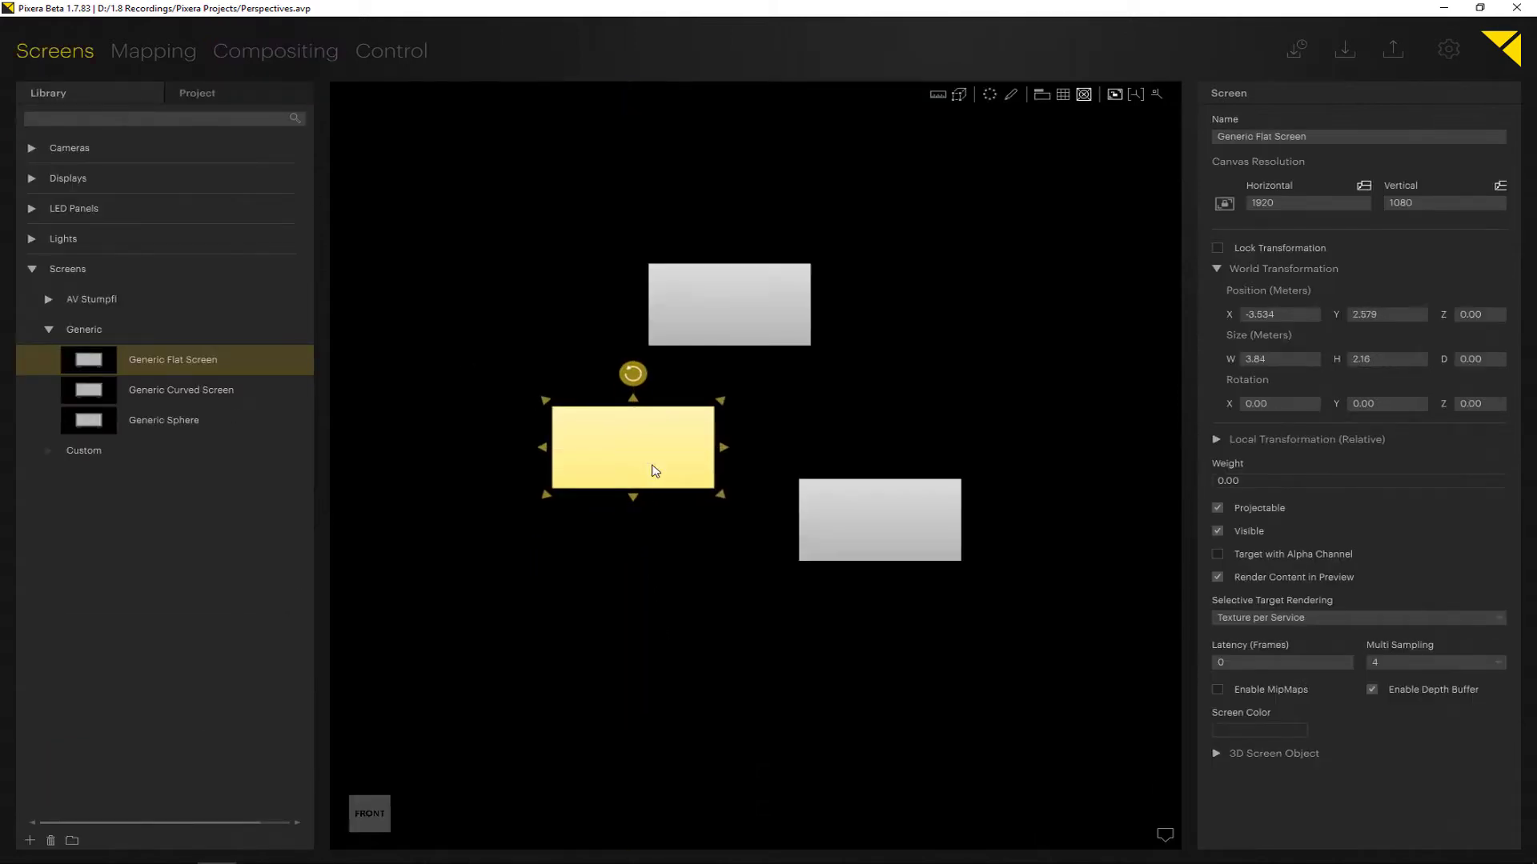
click(275, 51)
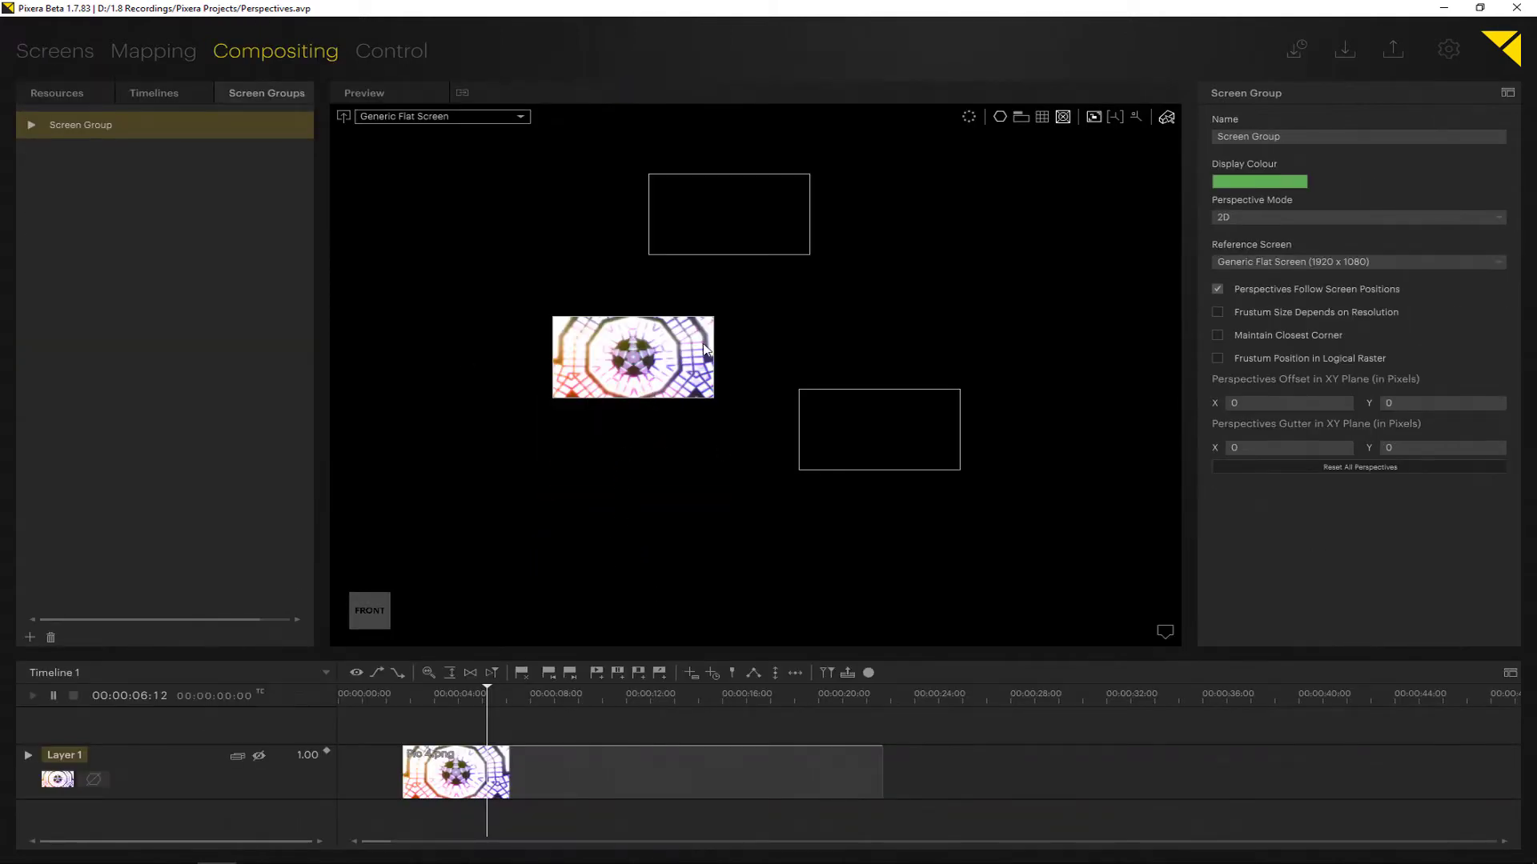
click(80, 61)
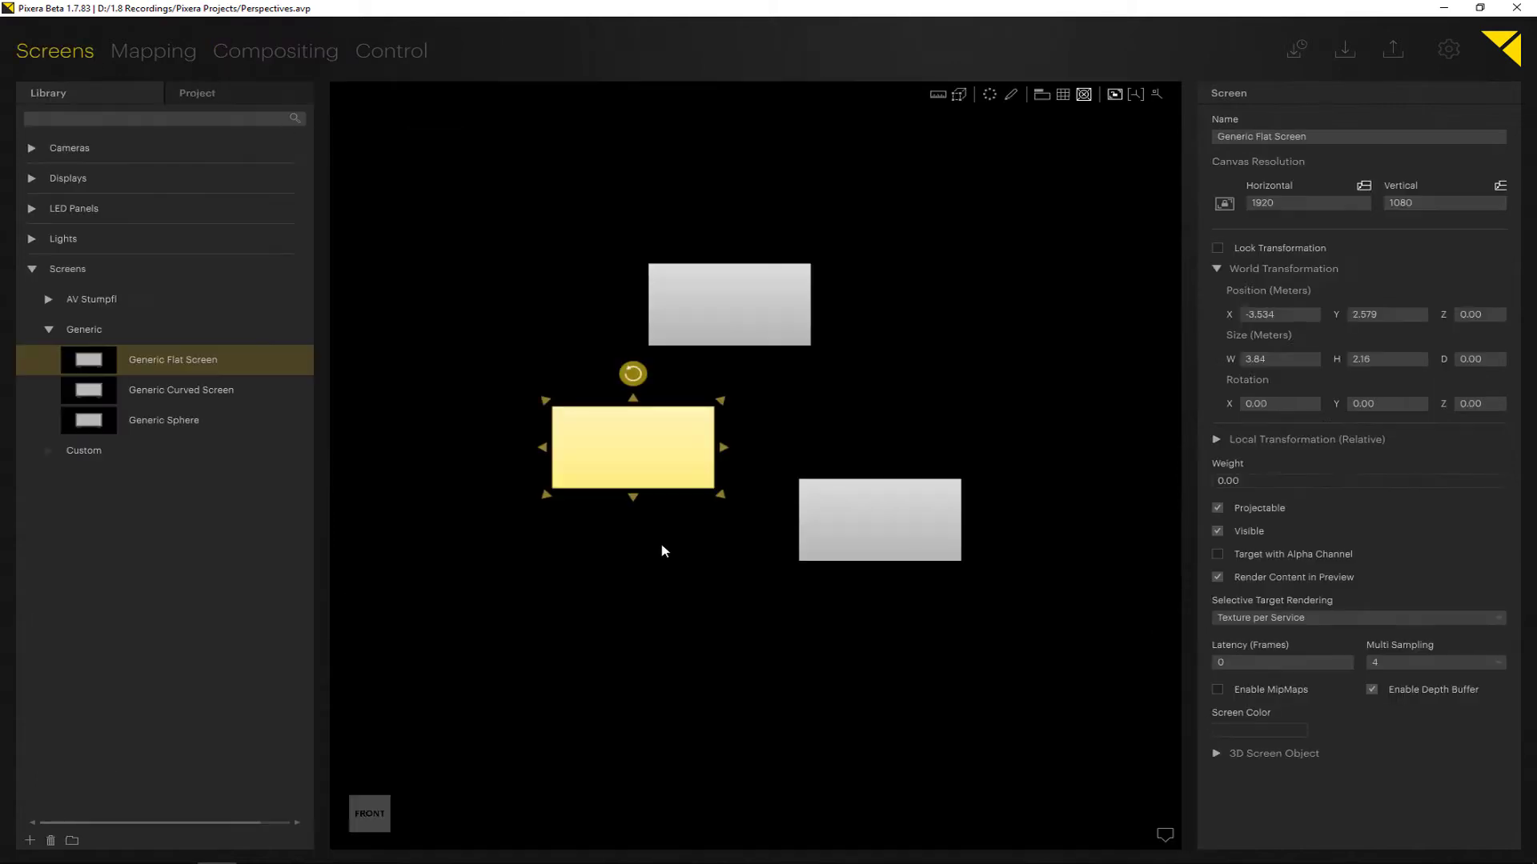
drag(652, 452, 703, 680)
click(279, 52)
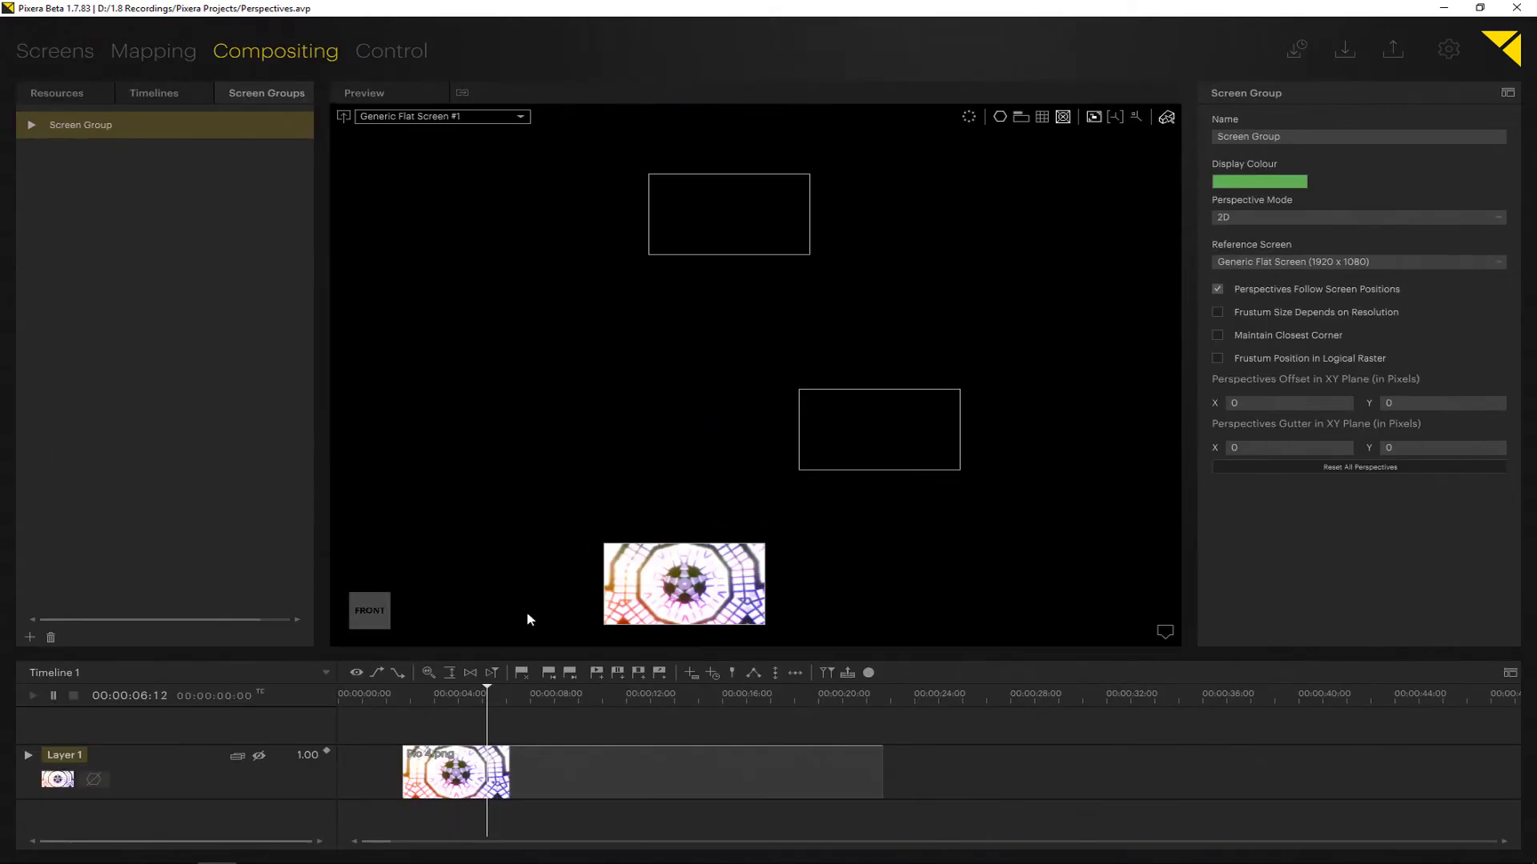
click(44, 56)
drag(686, 690, 661, 541)
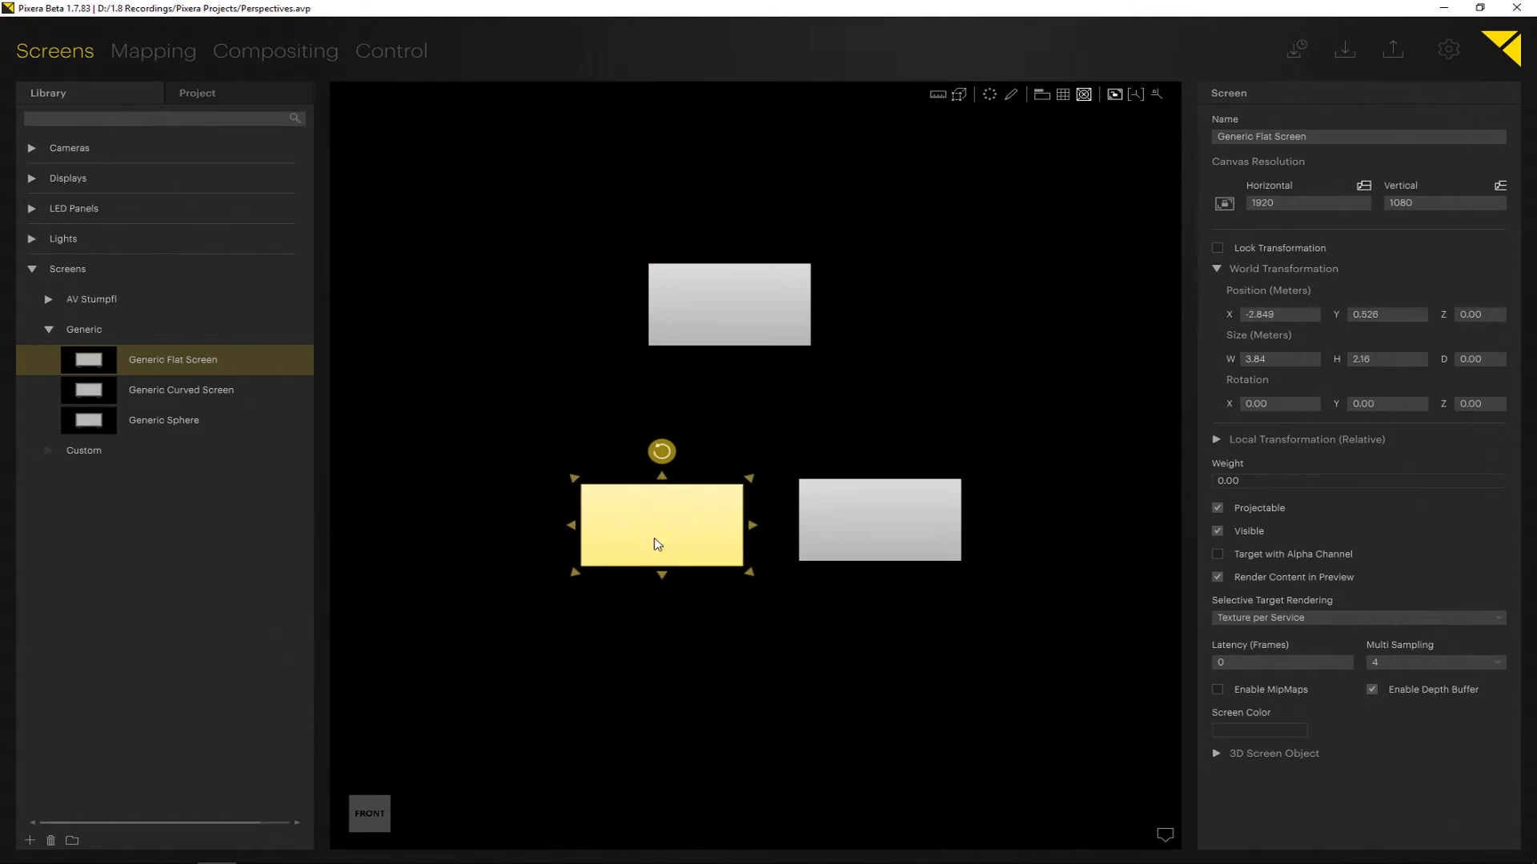
- Set the origin of Layer 1 to Absolute in Compositing
click(248, 54)
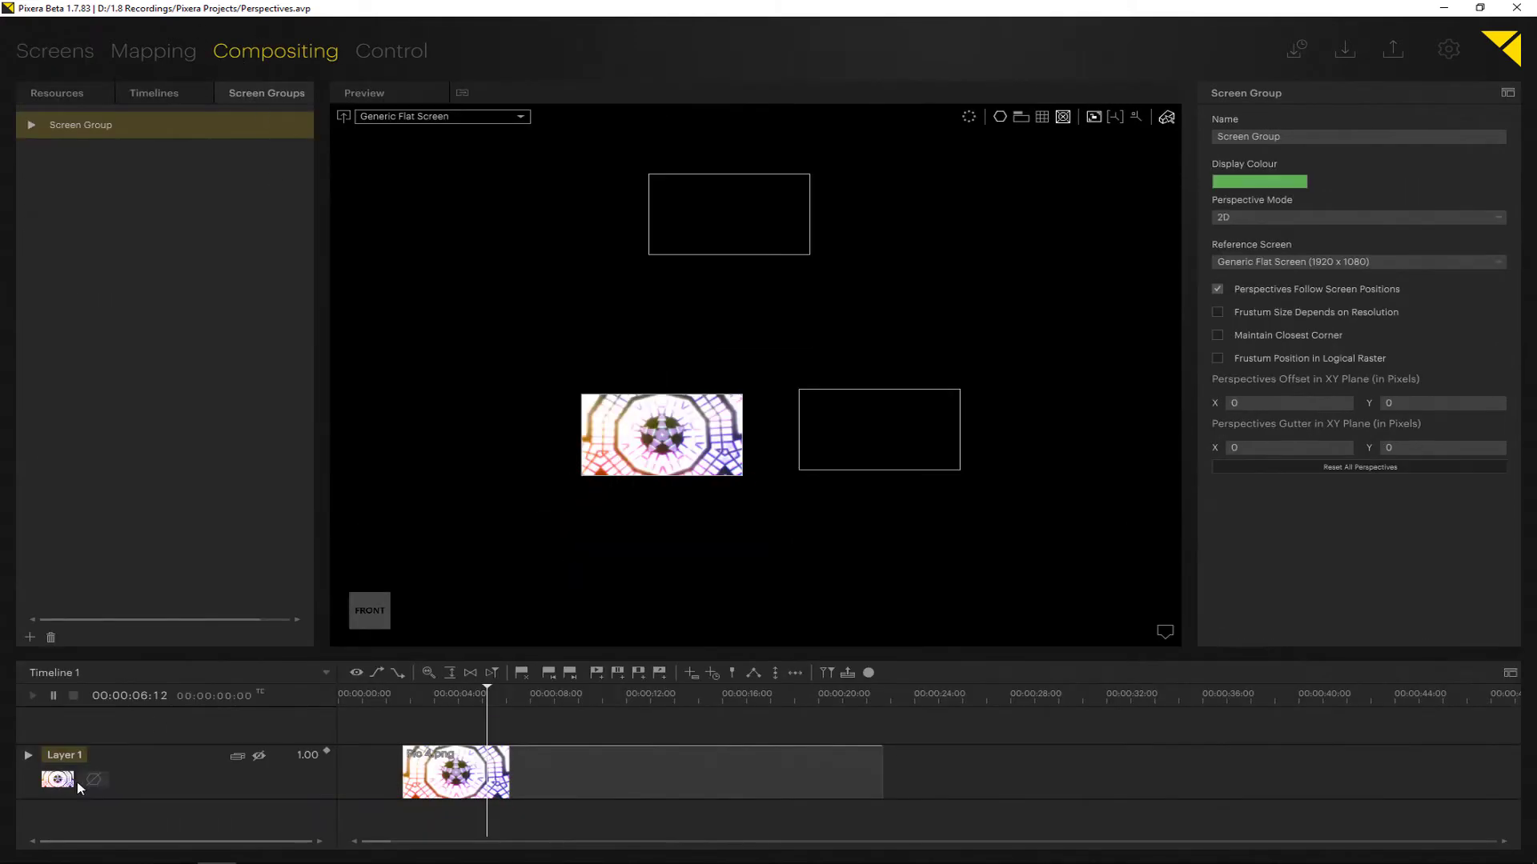
right_click(144, 762)
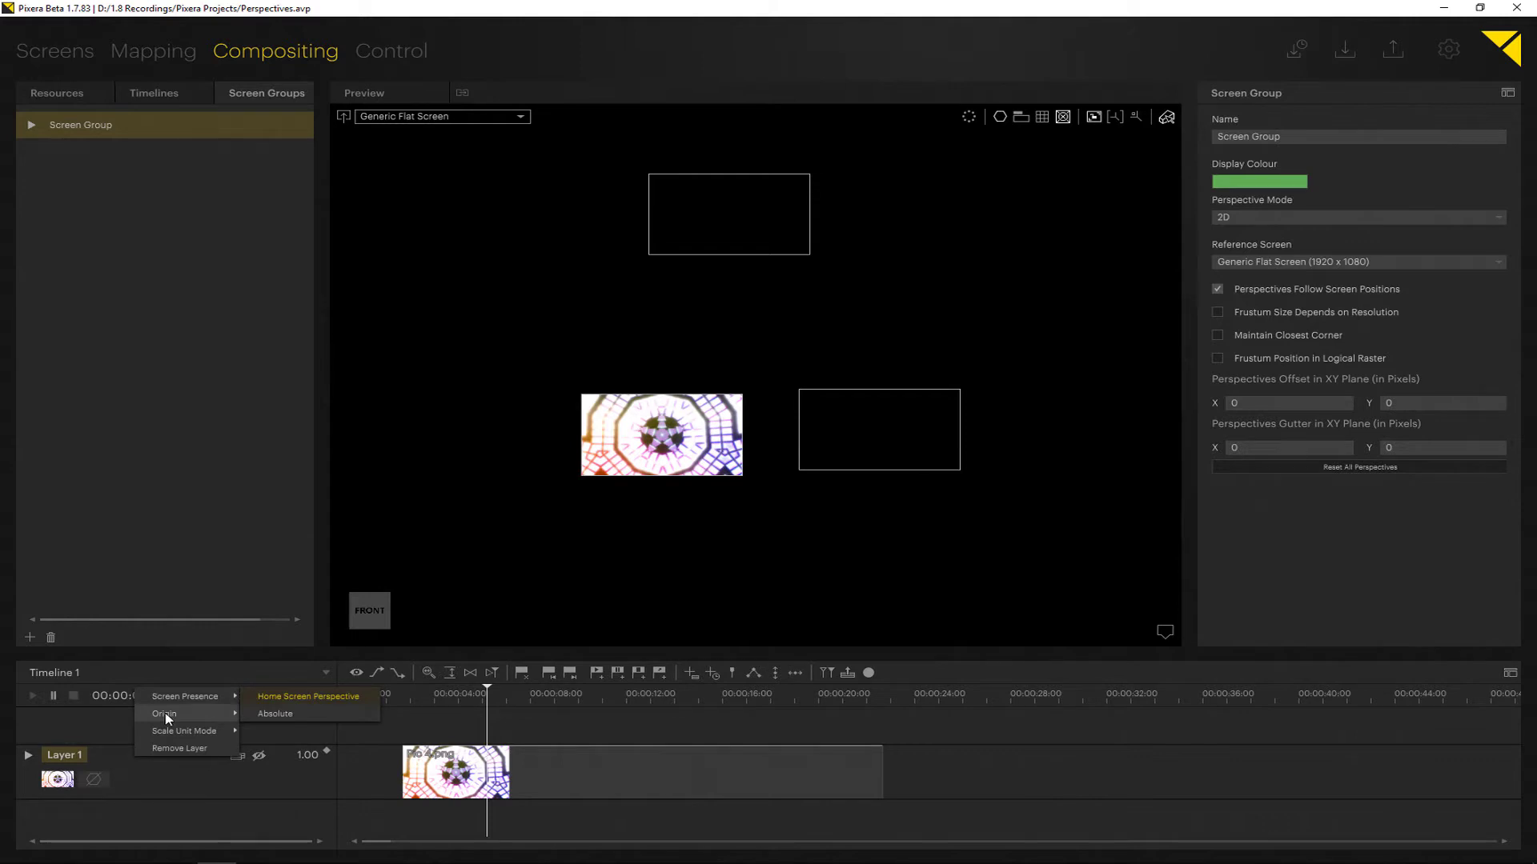
click(268, 717)
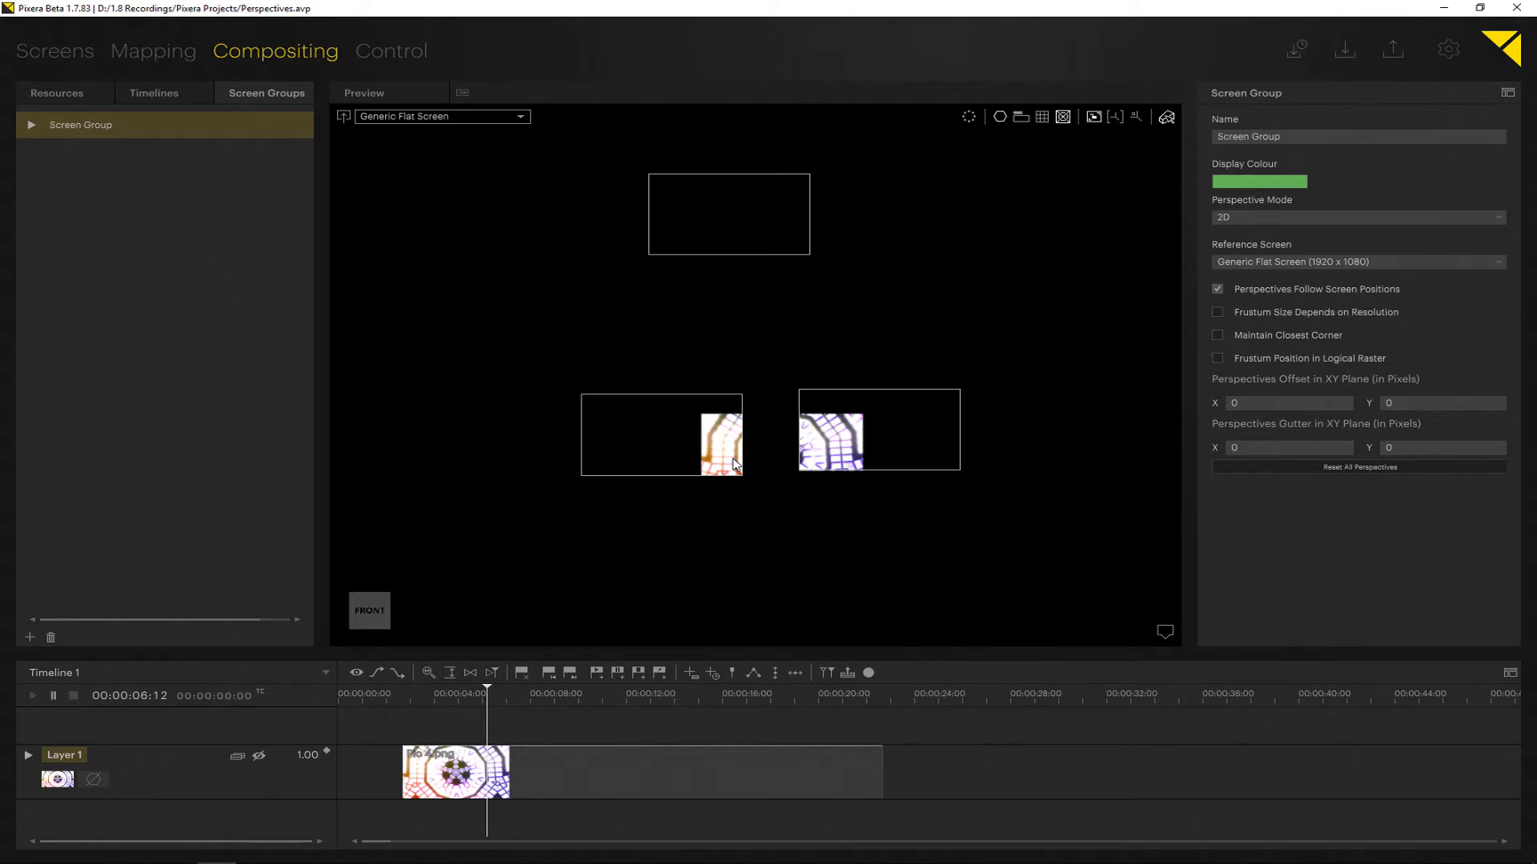
- Move the lower-left flat screen close beside the lower-right one in Screens and compare the layer content in Compositing
click(58, 58)
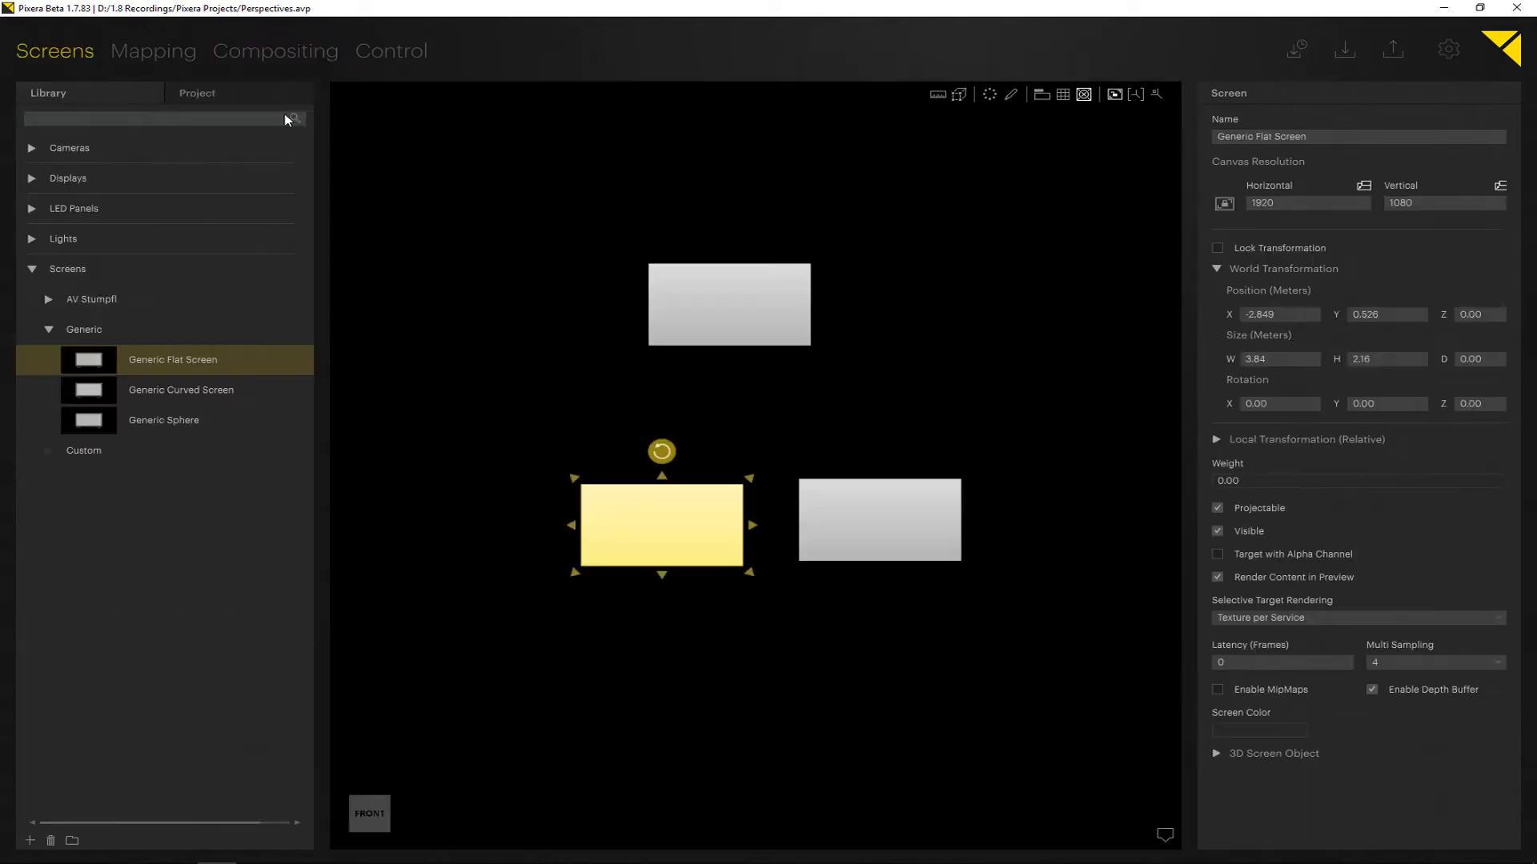
drag(650, 545, 698, 537)
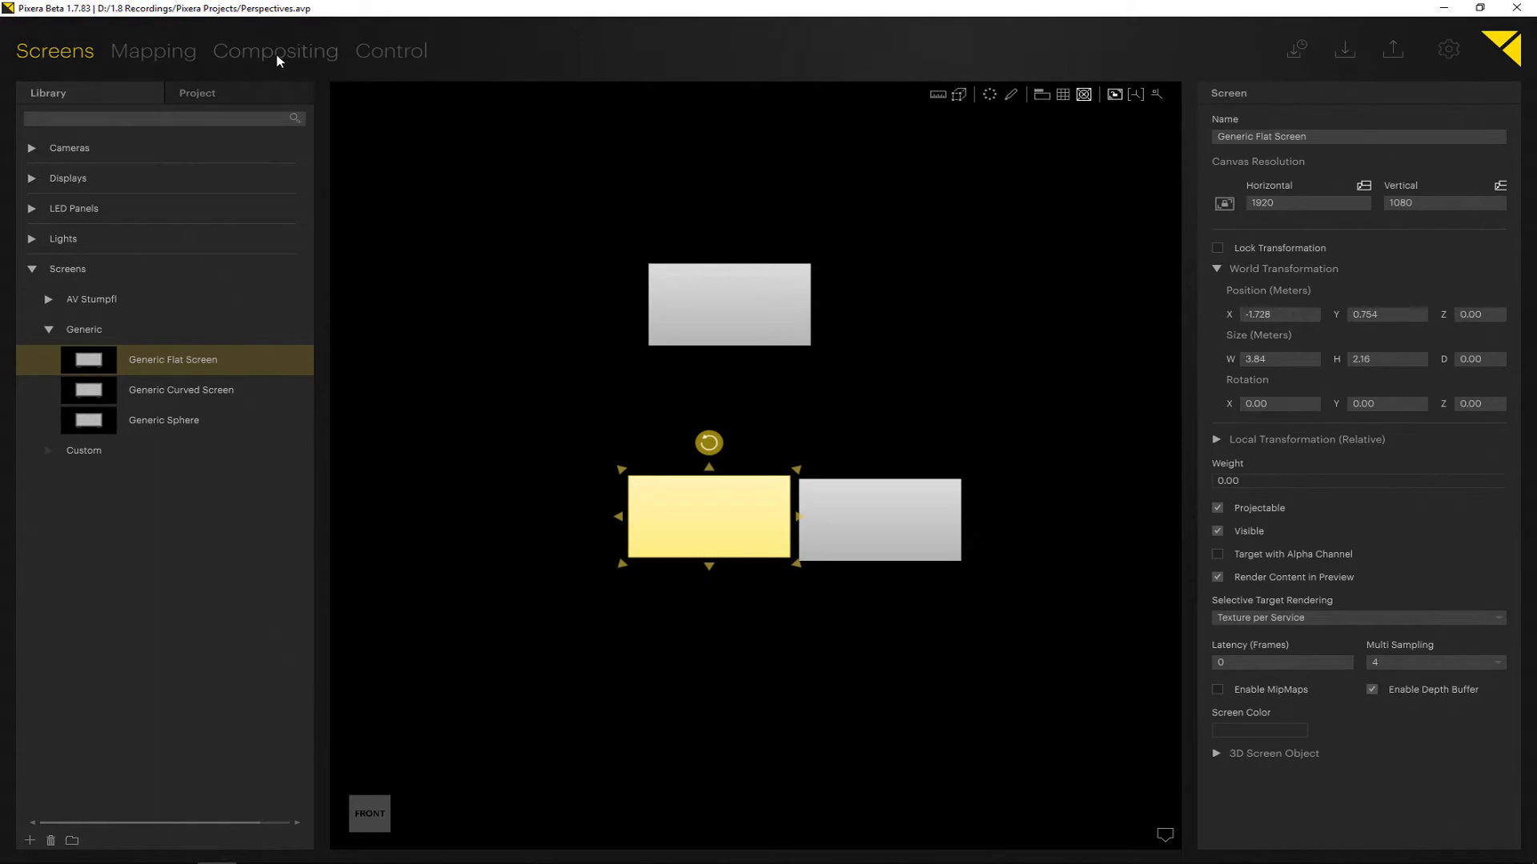
click(277, 54)
click(35, 57)
drag(725, 552, 693, 538)
click(248, 55)
click(32, 51)
click(271, 57)
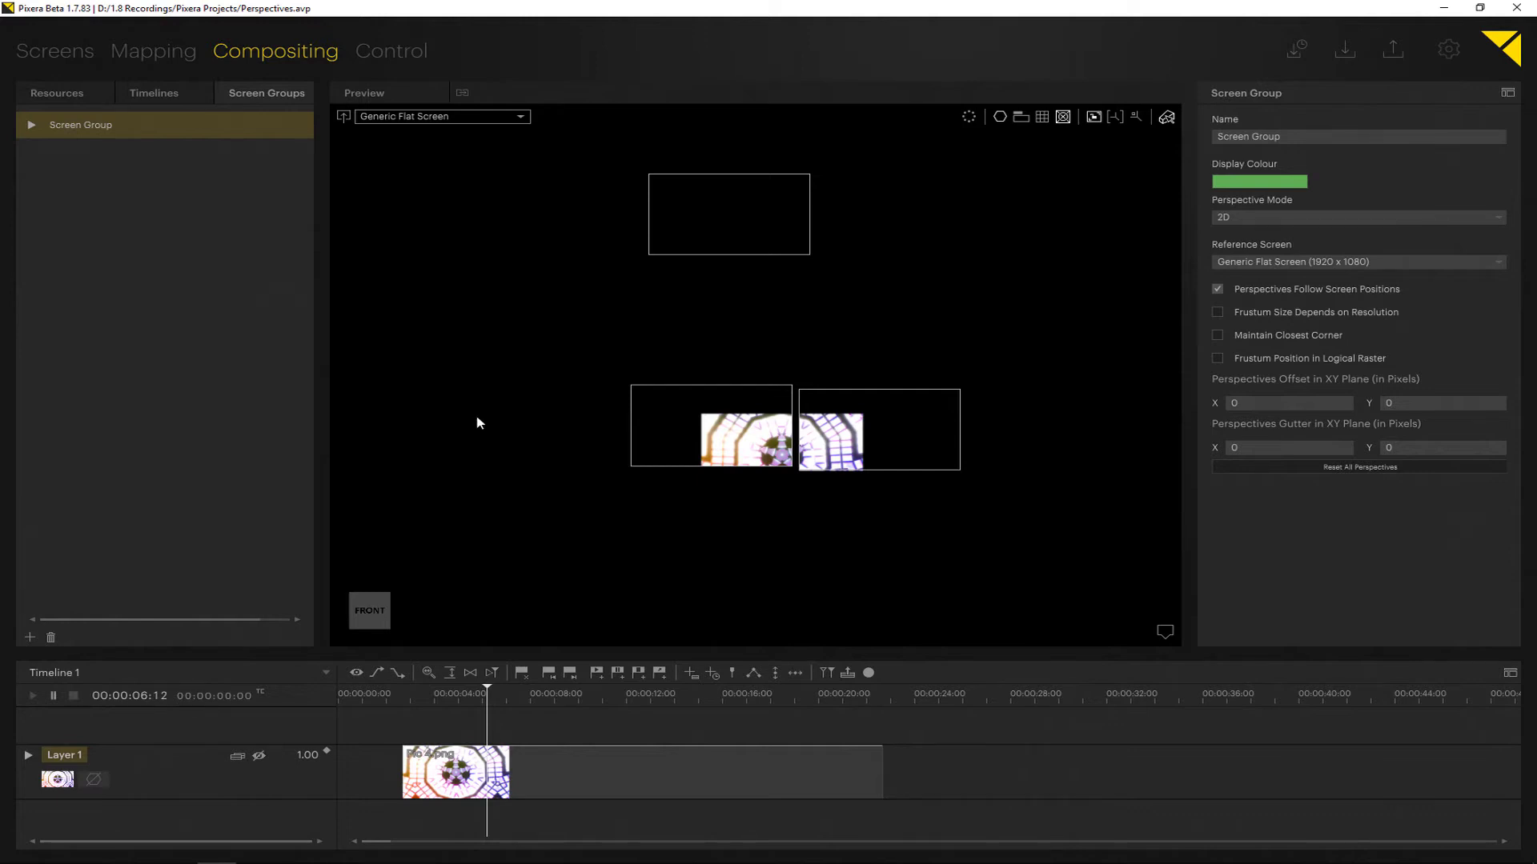
- Set the origin of Layer 1 back to Home Screen Perspective
right_click(133, 693)
mouse_move(184, 717)
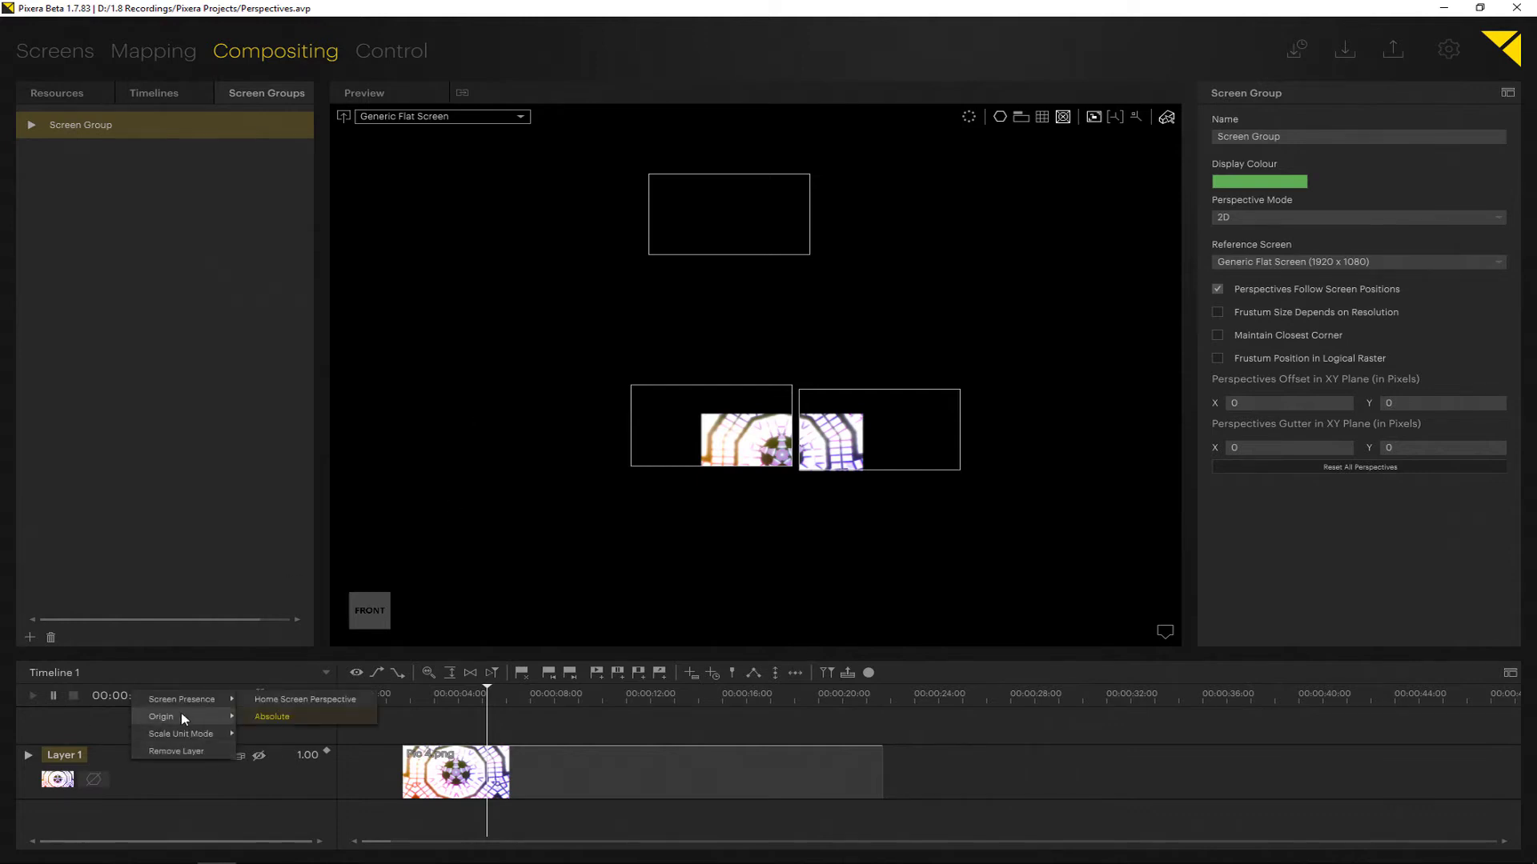
click(270, 700)
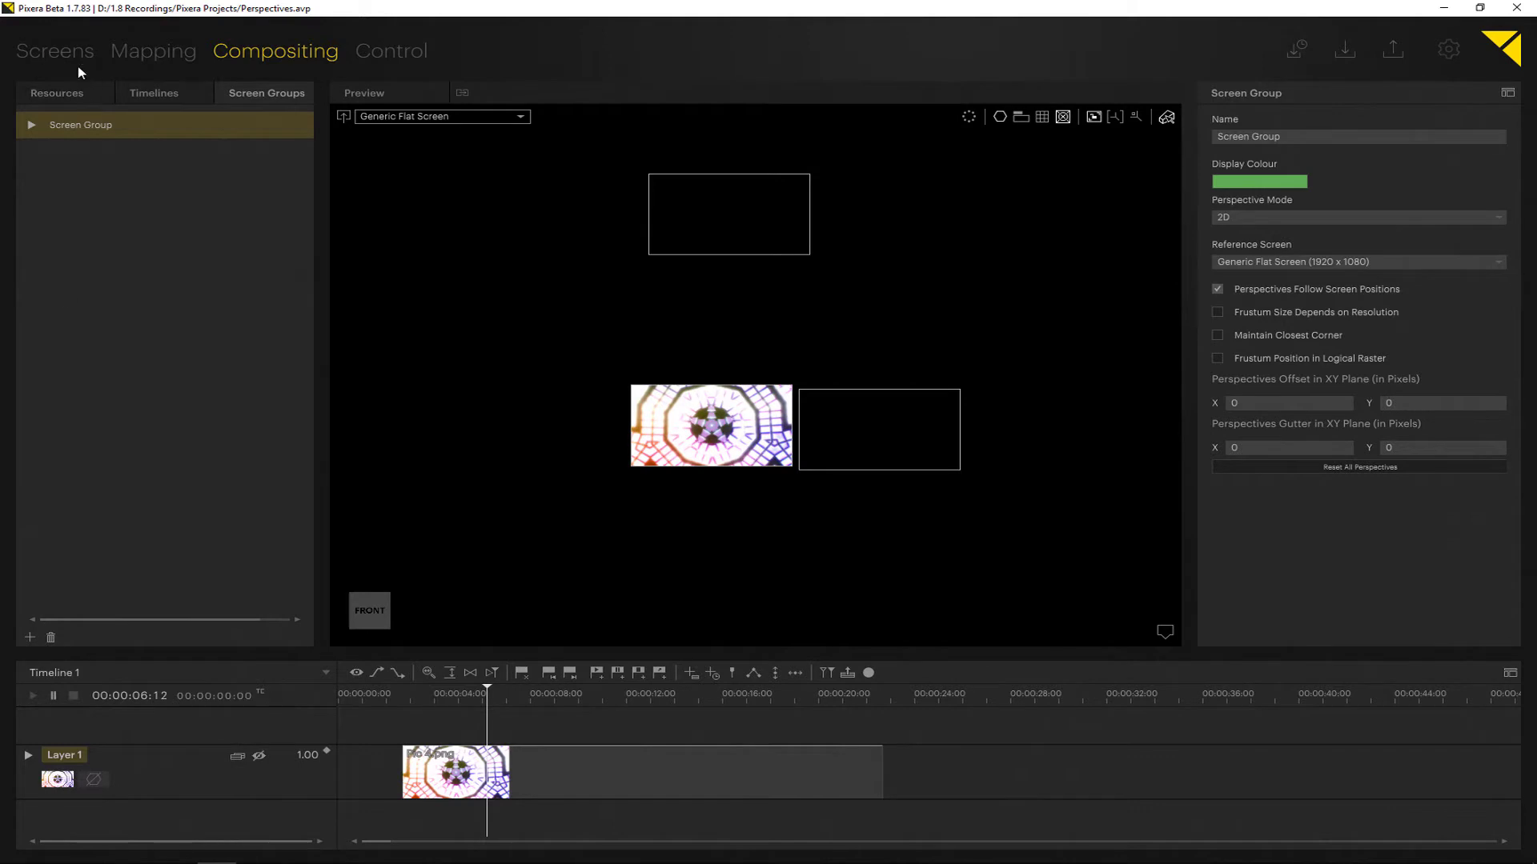
- Move the lower-left flat screen away from its right-hand neighbour in Screens and return to Compositing
click(56, 52)
drag(705, 511, 630, 512)
click(275, 52)
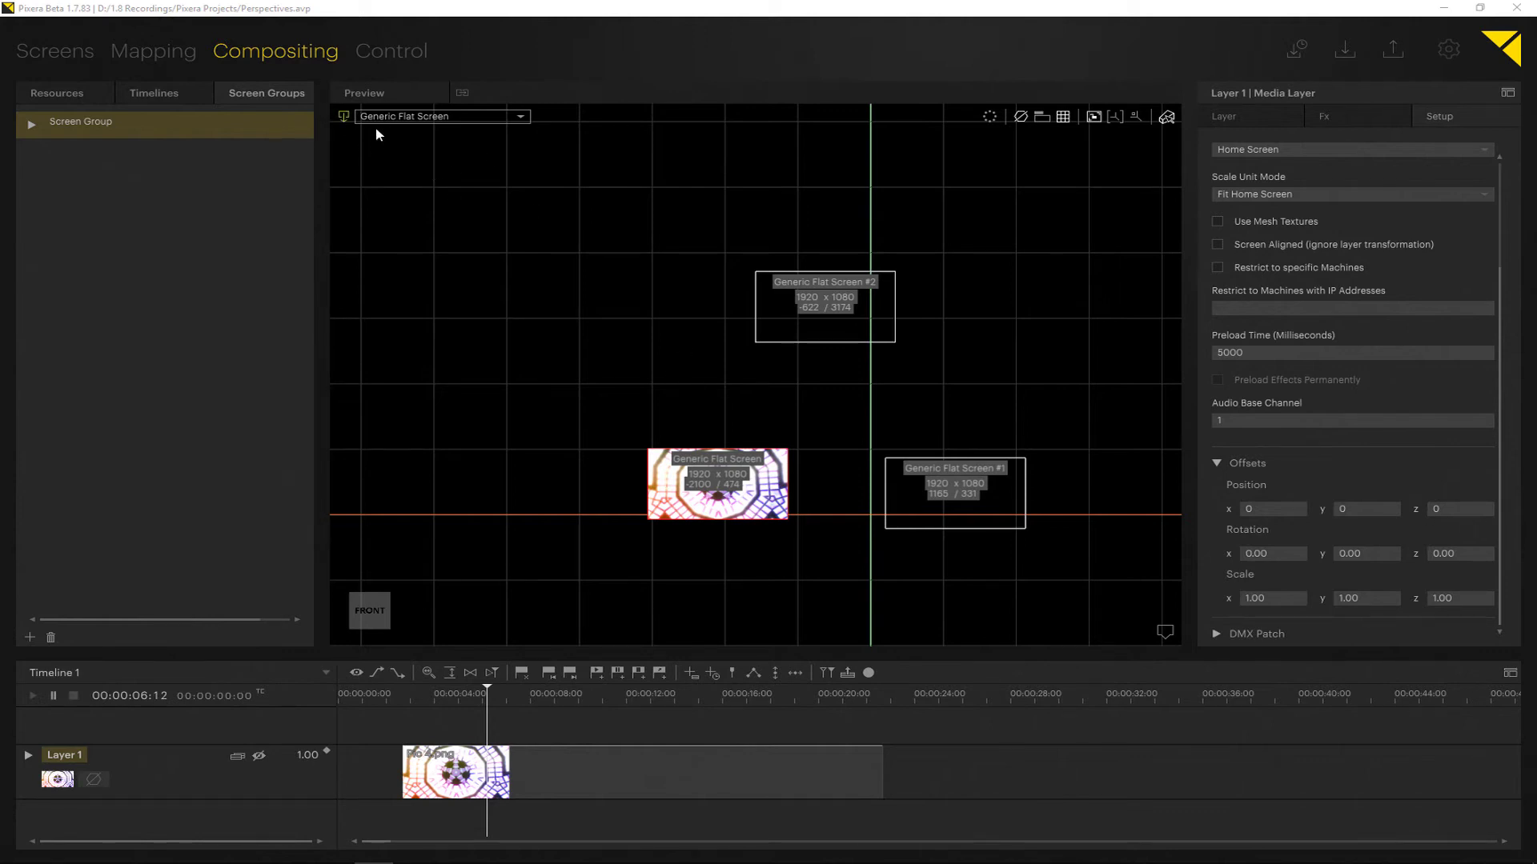
- Switch the origin of Layer 1 to Absolute while viewing the screen perspectives in compositing space
middle_drag(710, 343, 654, 309)
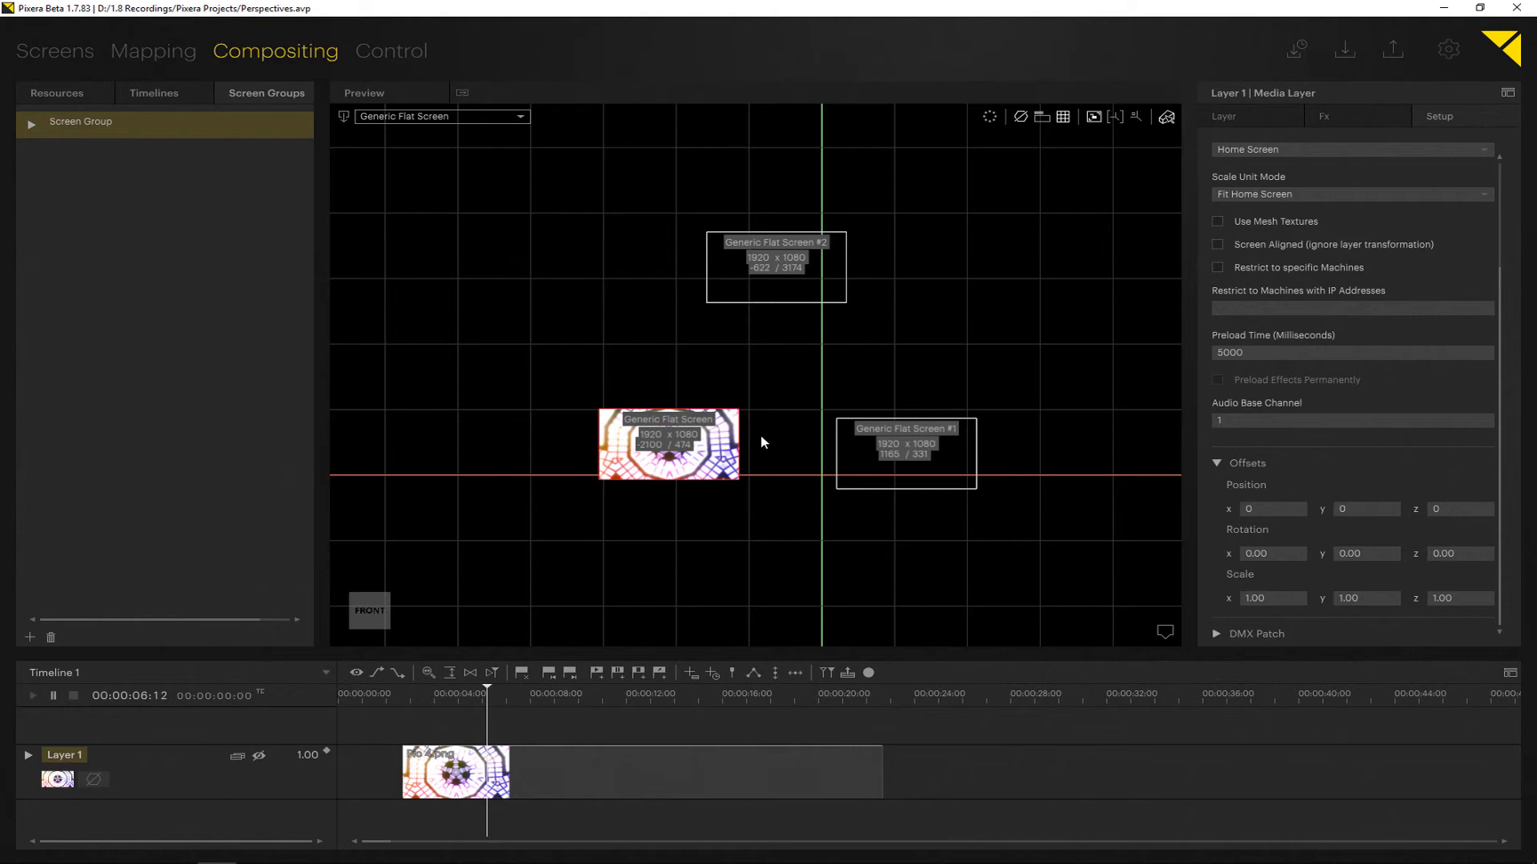
right_click(183, 755)
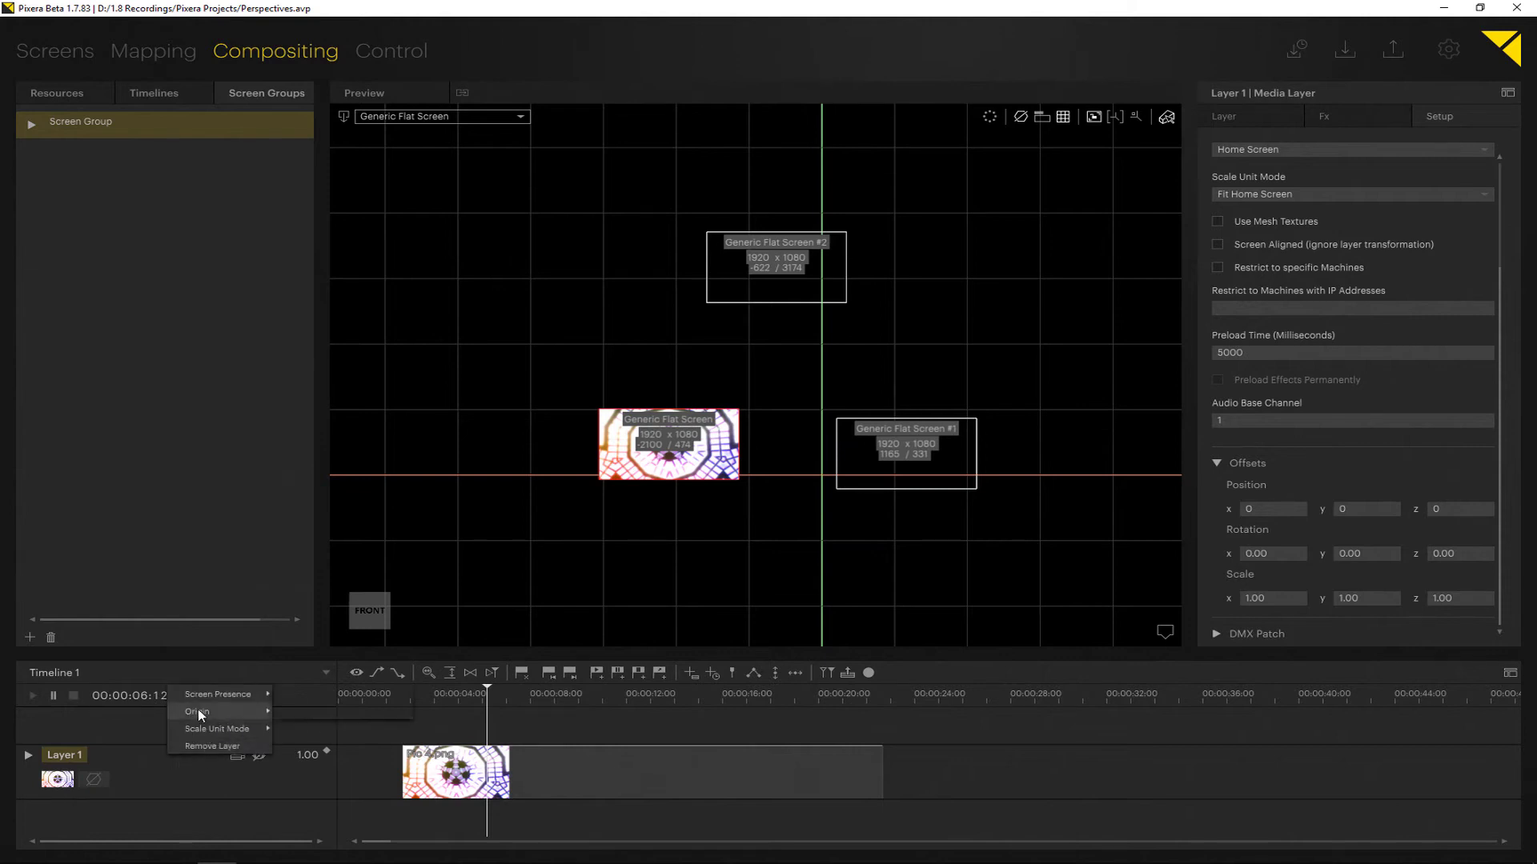
mouse_move(198, 712)
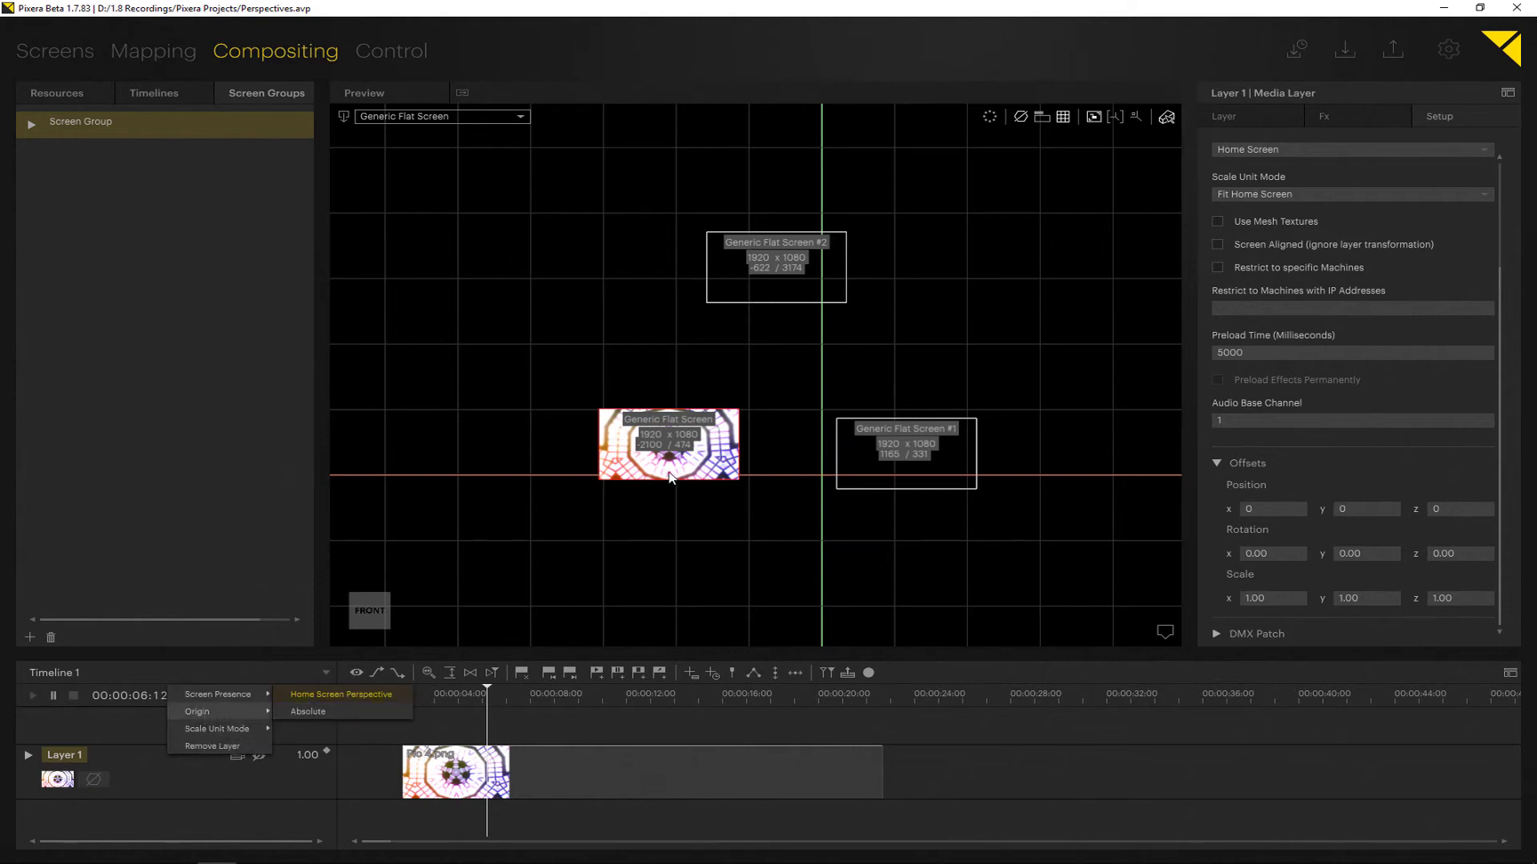
click(321, 712)
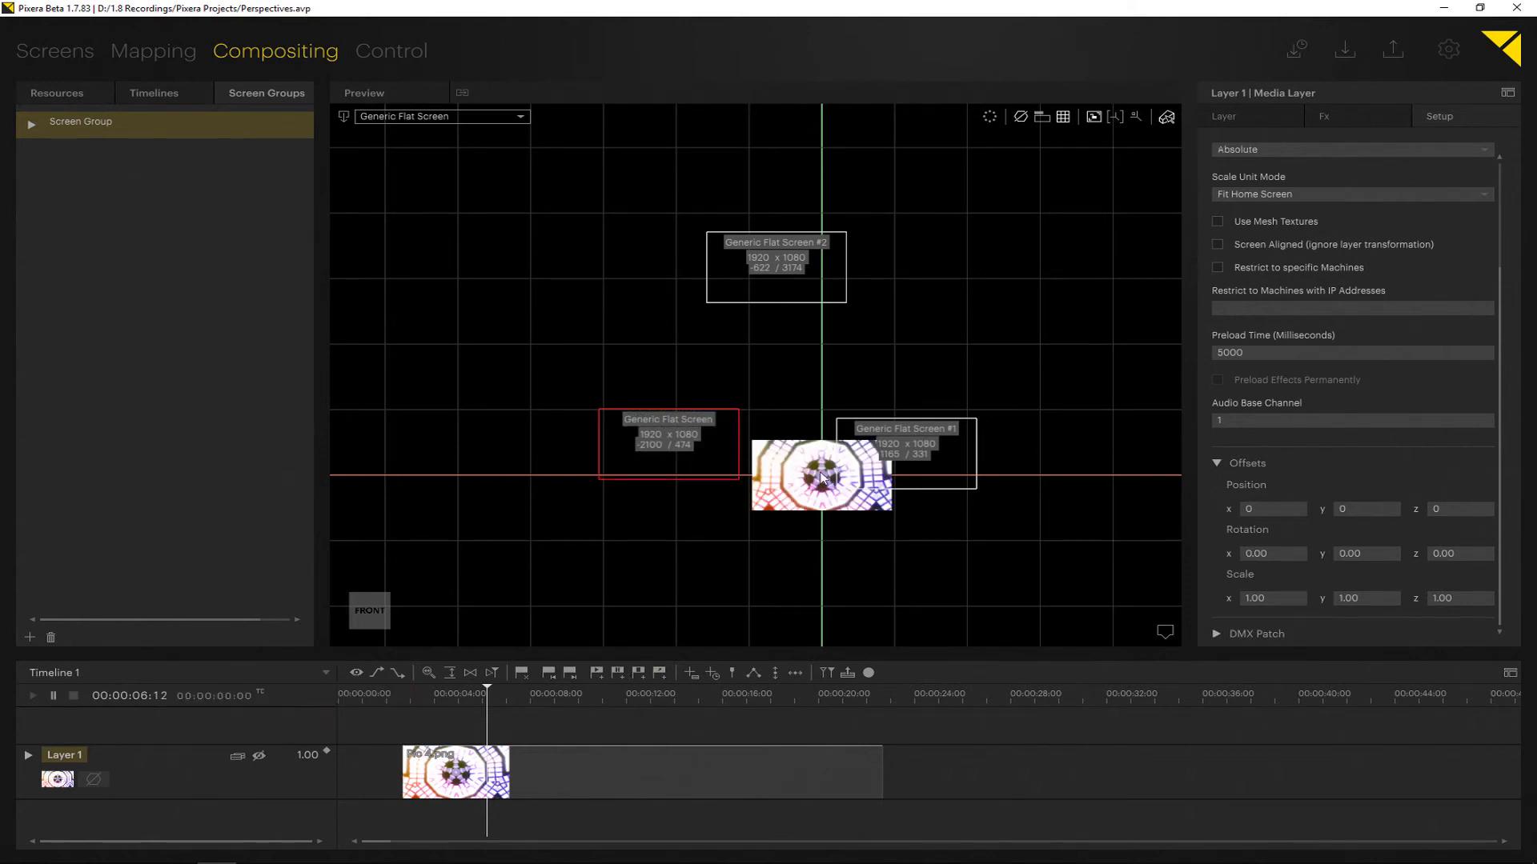
- Move the Generic Flat Screen perspective to about X -429, Y -790 pixels and compare the preview with the compositing space
drag(714, 482, 816, 564)
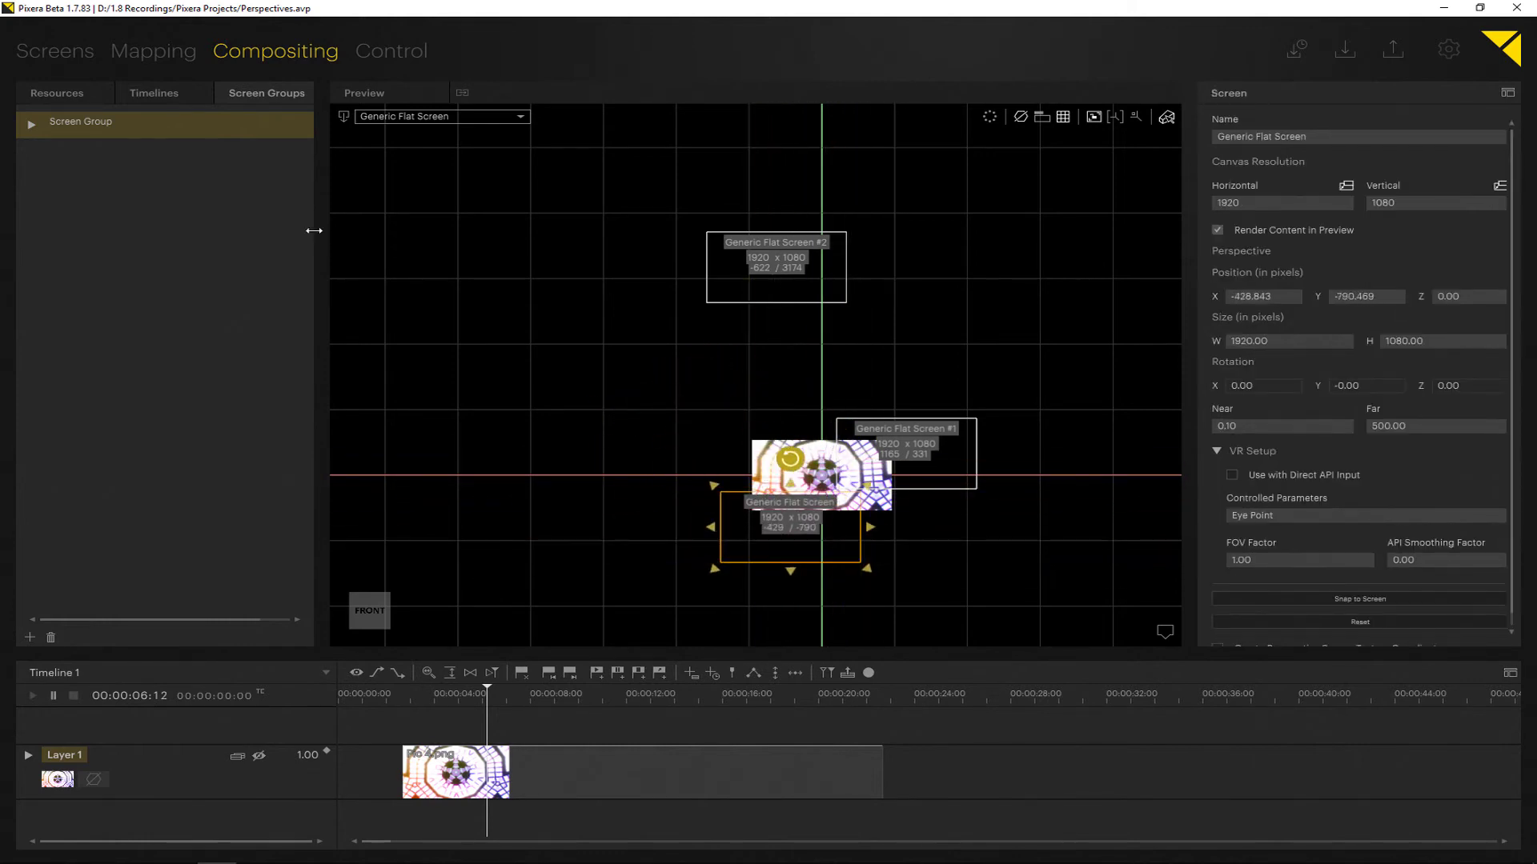
click(344, 116)
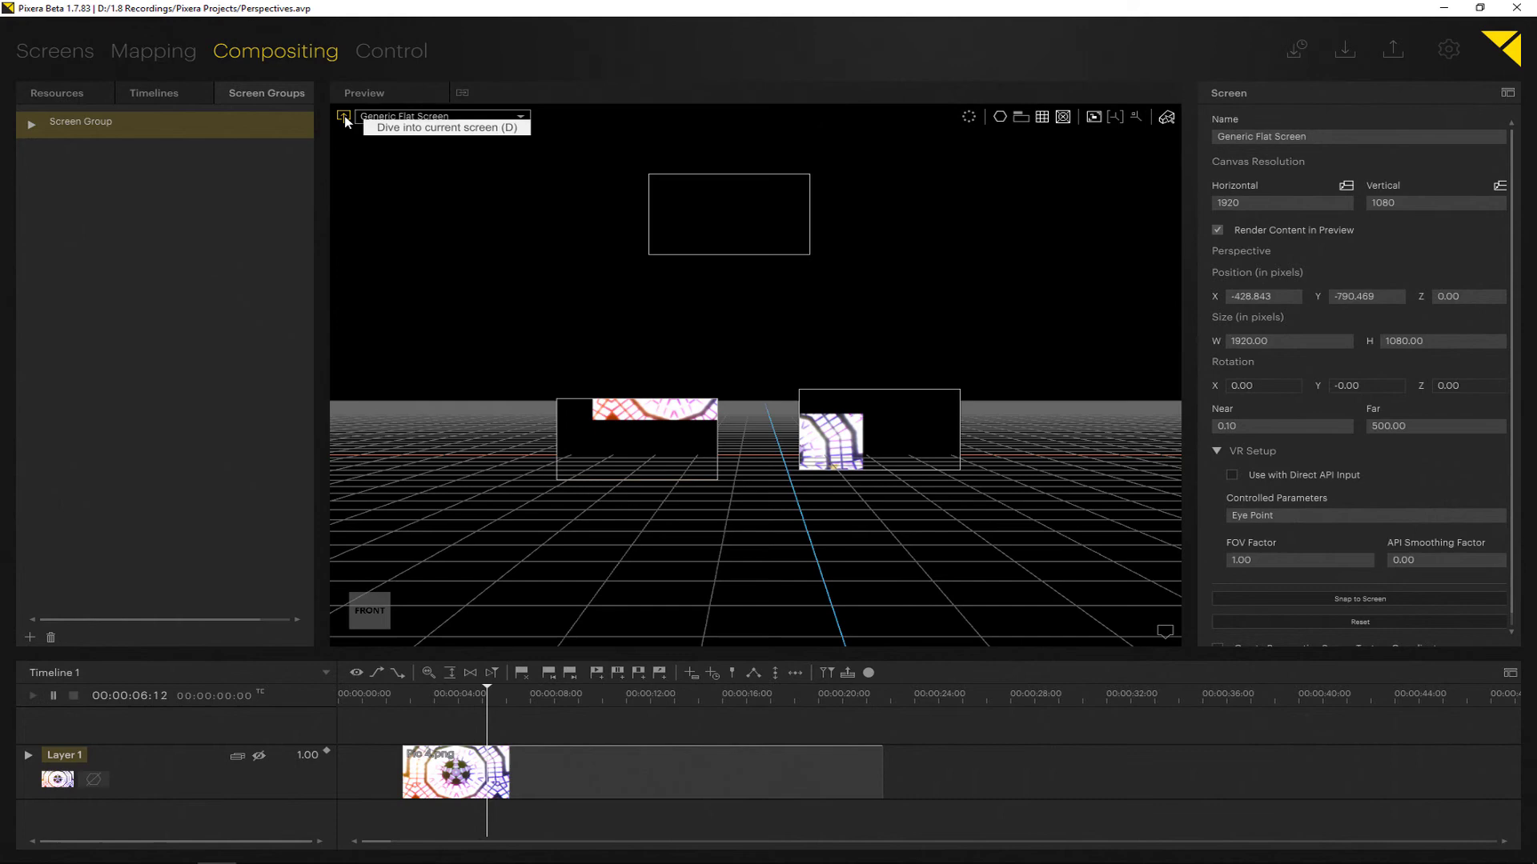
click(343, 117)
key(d)
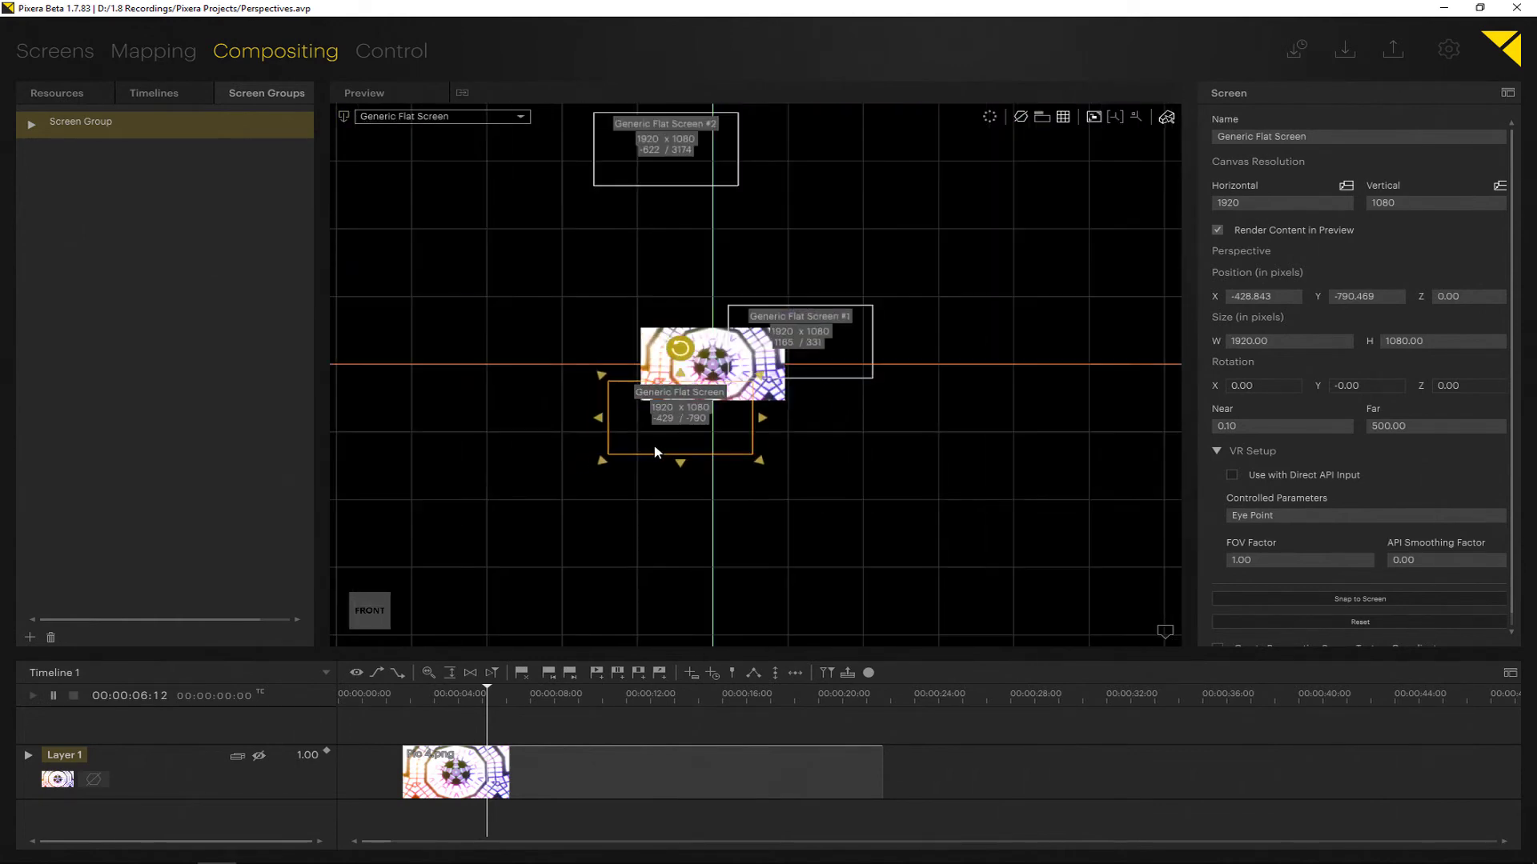
drag(807, 557, 697, 491)
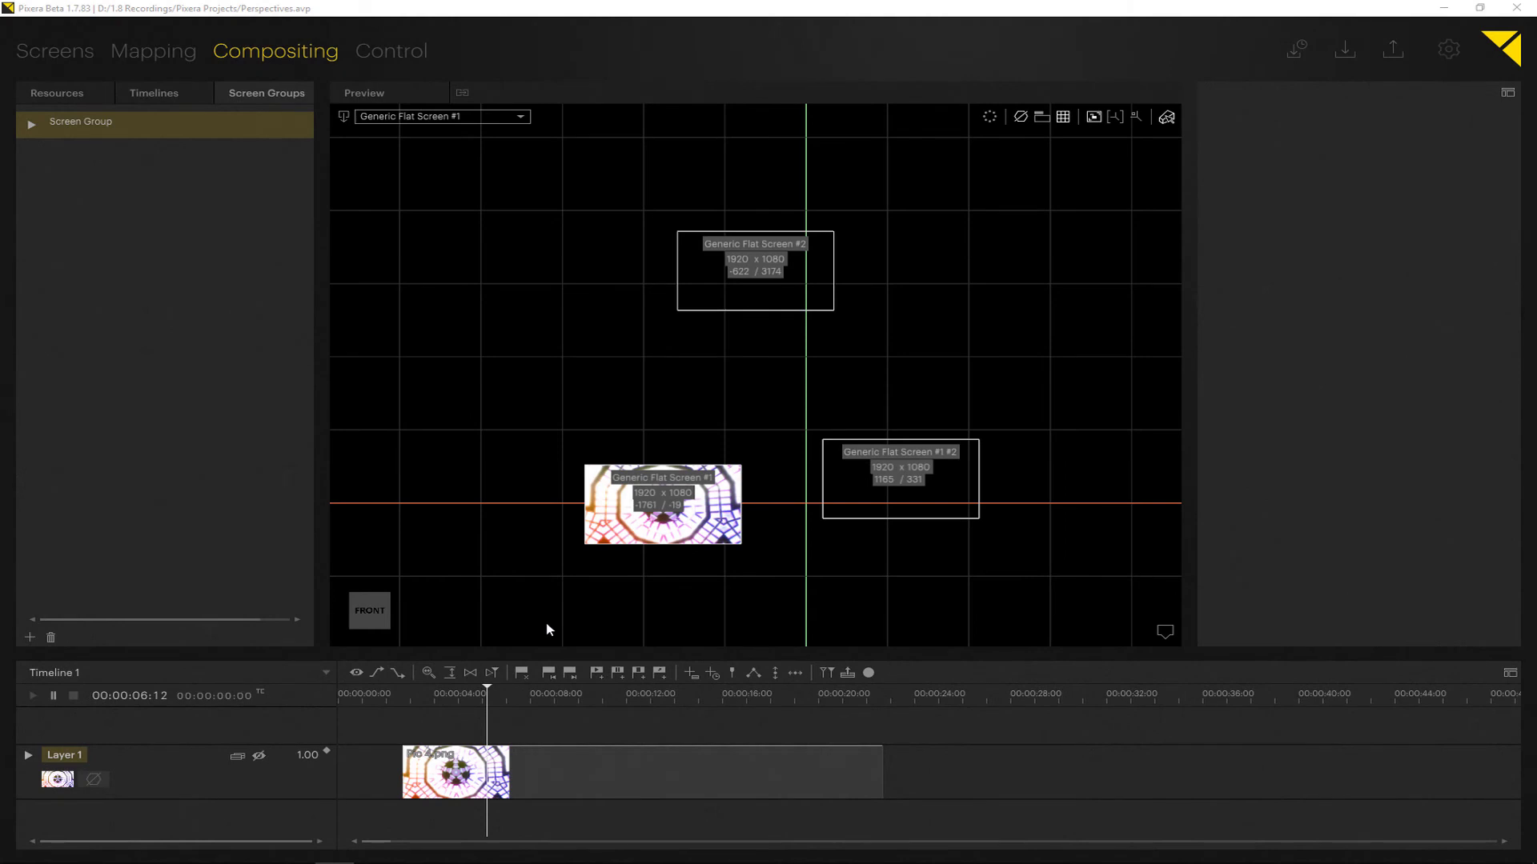
- Check the origin setting of Layer 1 without changing it
right_click(160, 762)
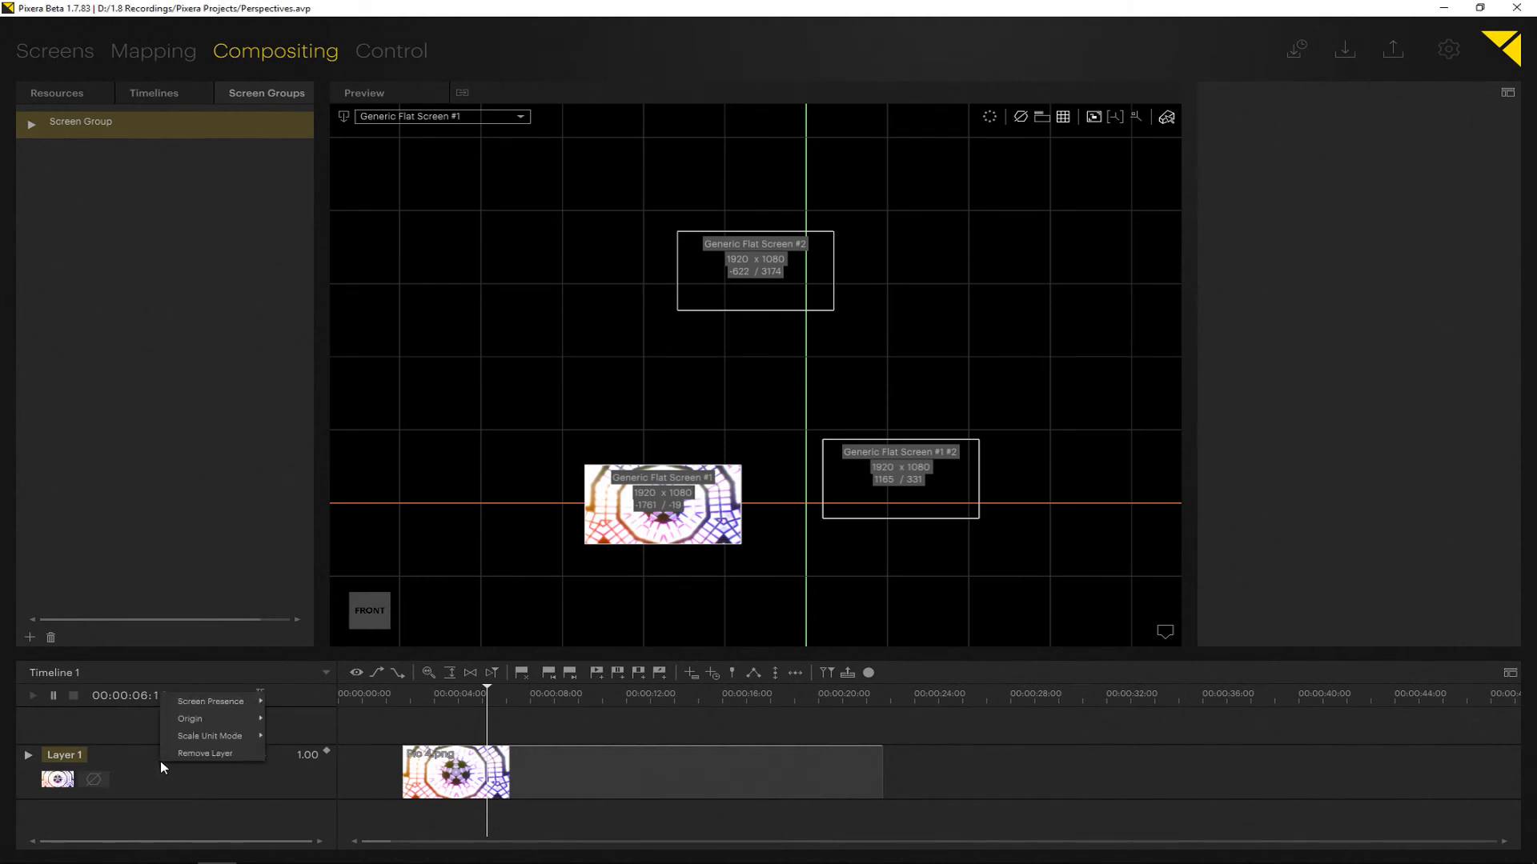
mouse_move(190, 719)
click(287, 668)
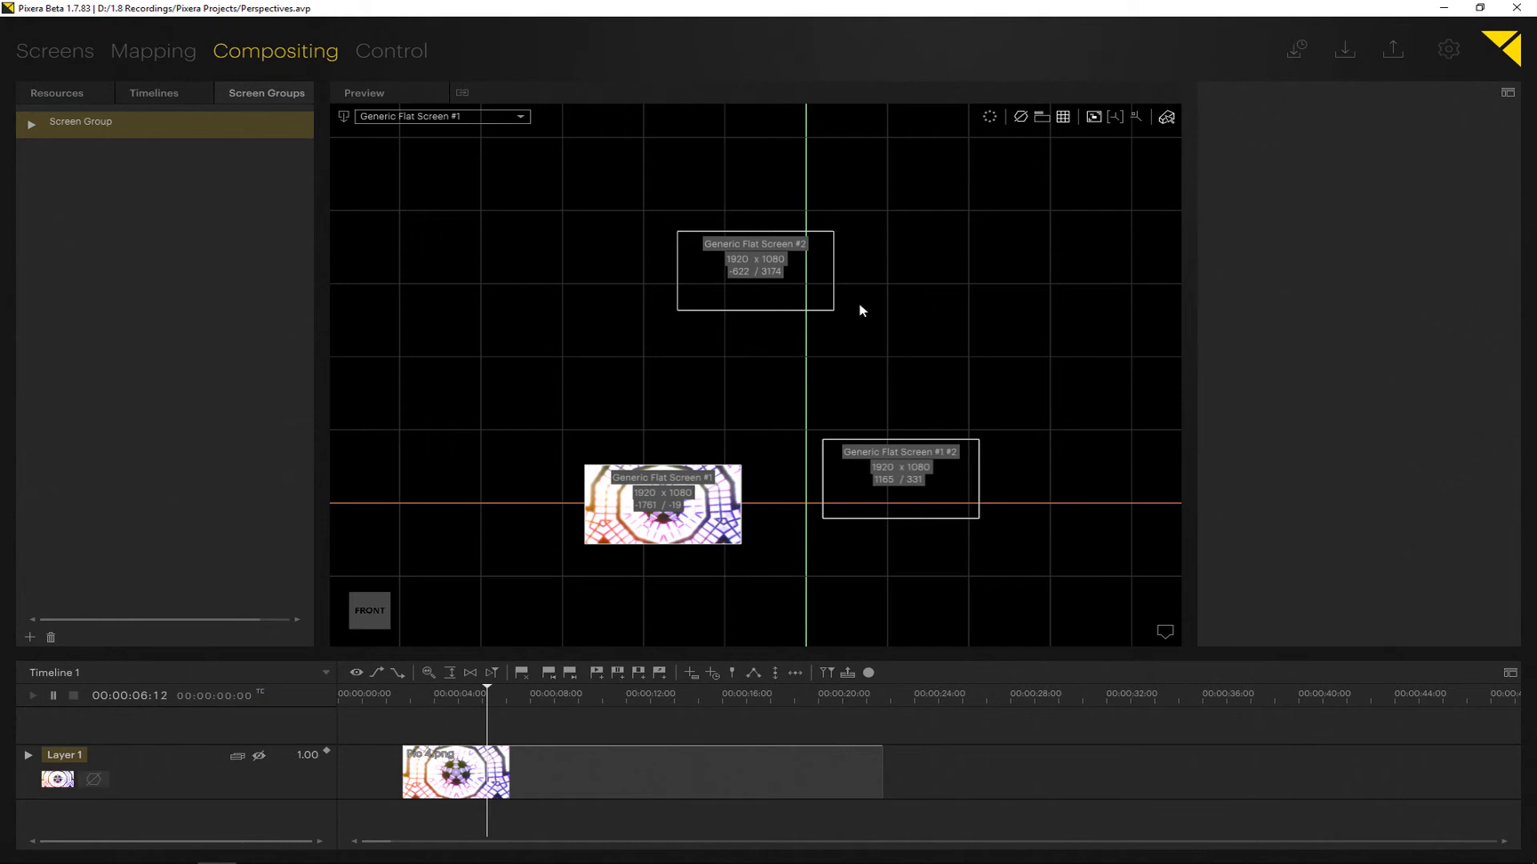
- Move the Generic Flat Screen #1 perspective to about X -1732, Y -49 pixels, changing origins to Absolute and adapting the layer offsets
drag(732, 548, 754, 557)
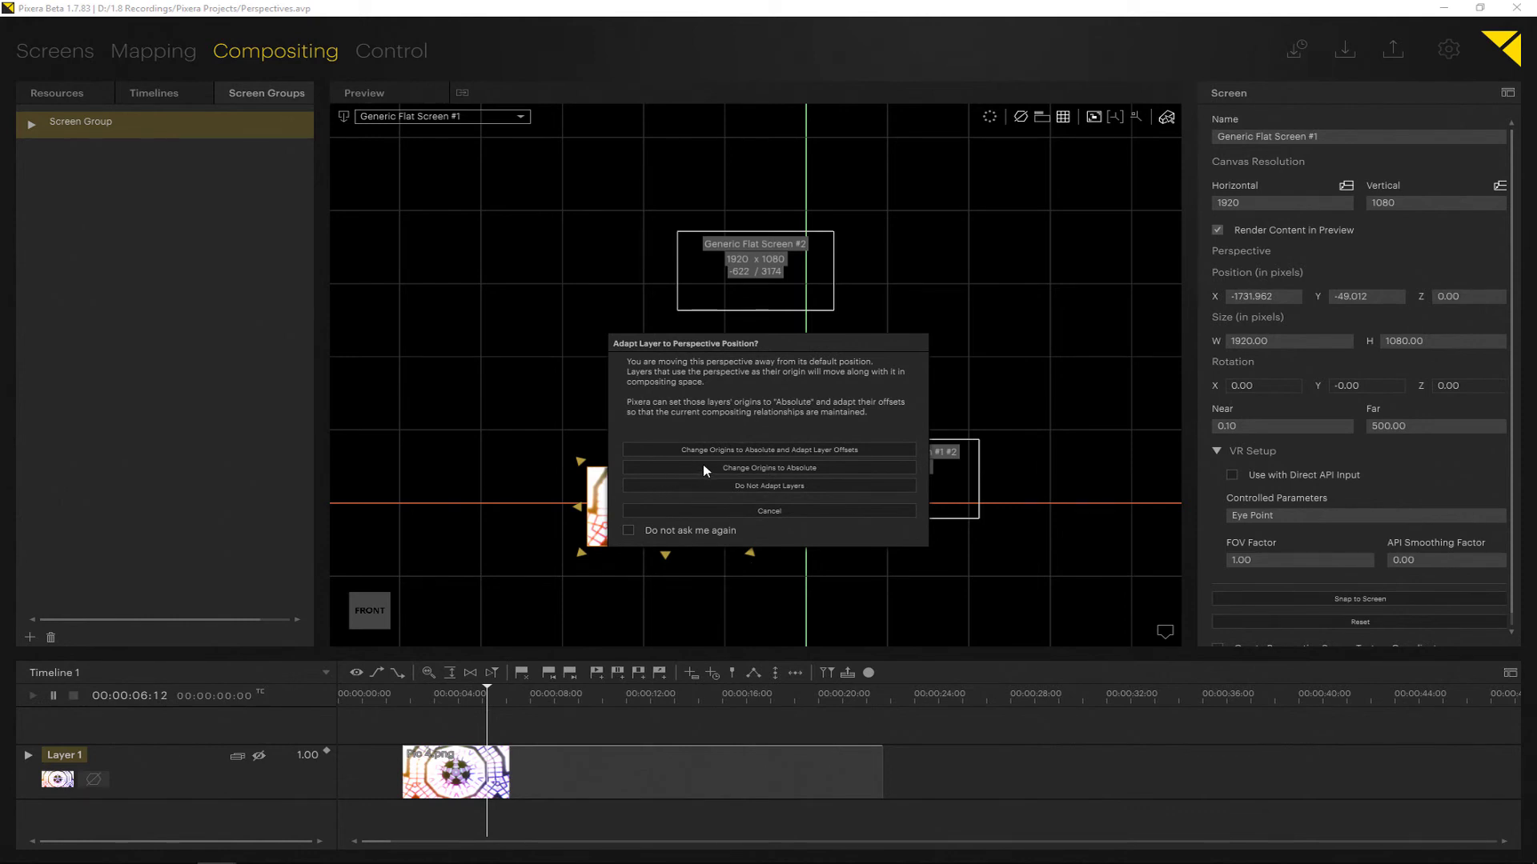
drag(709, 346, 441, 207)
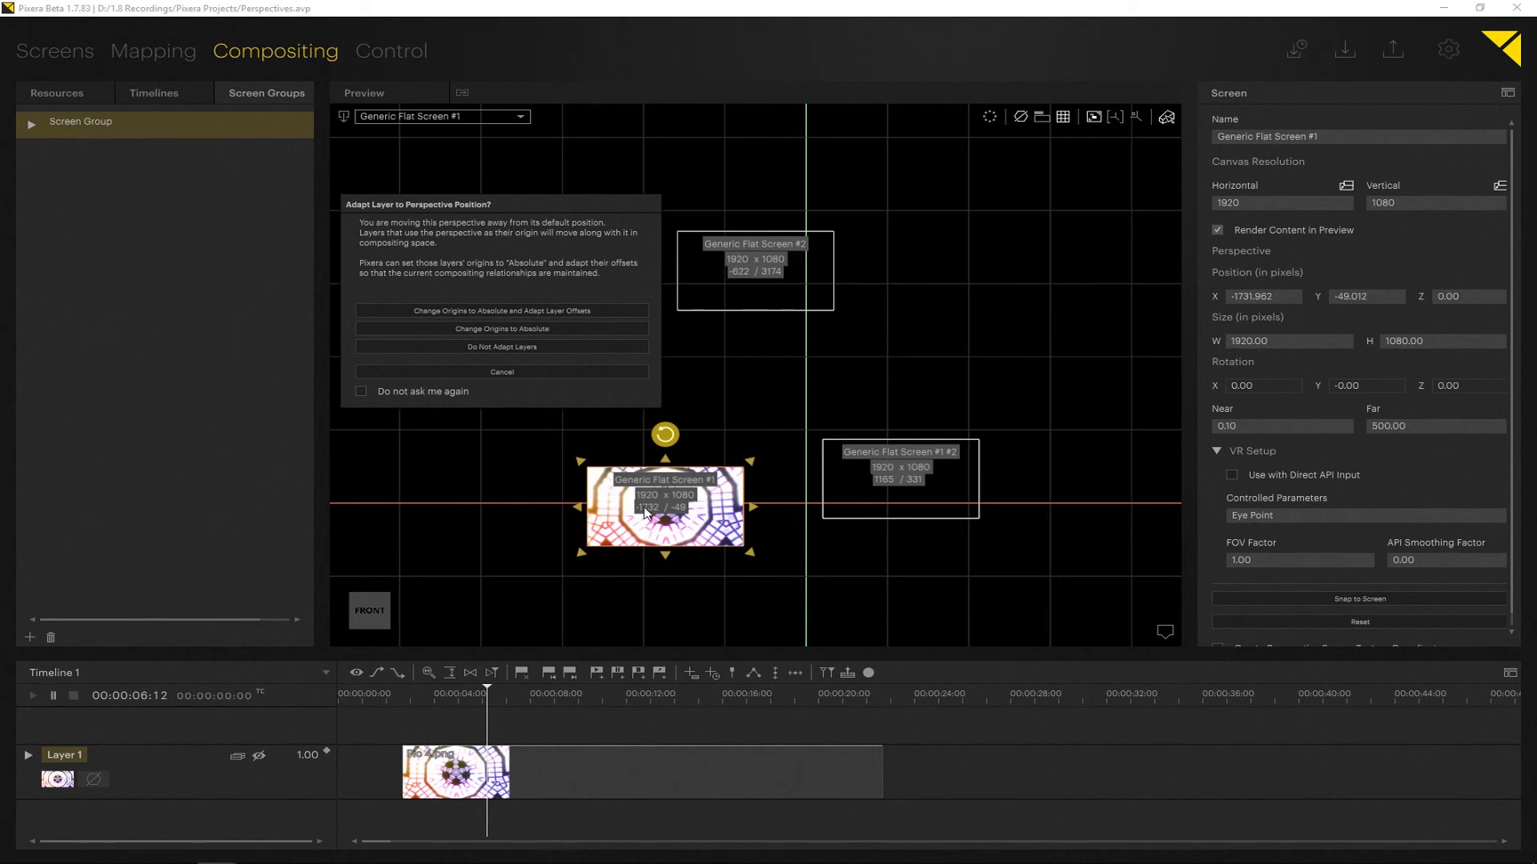
click(496, 313)
- Move the Generic Flat Screen #1 perspective to about X -2687, Y -522 pixels, checking Layer 1's offsets and the resulting preview
drag(637, 541, 432, 610)
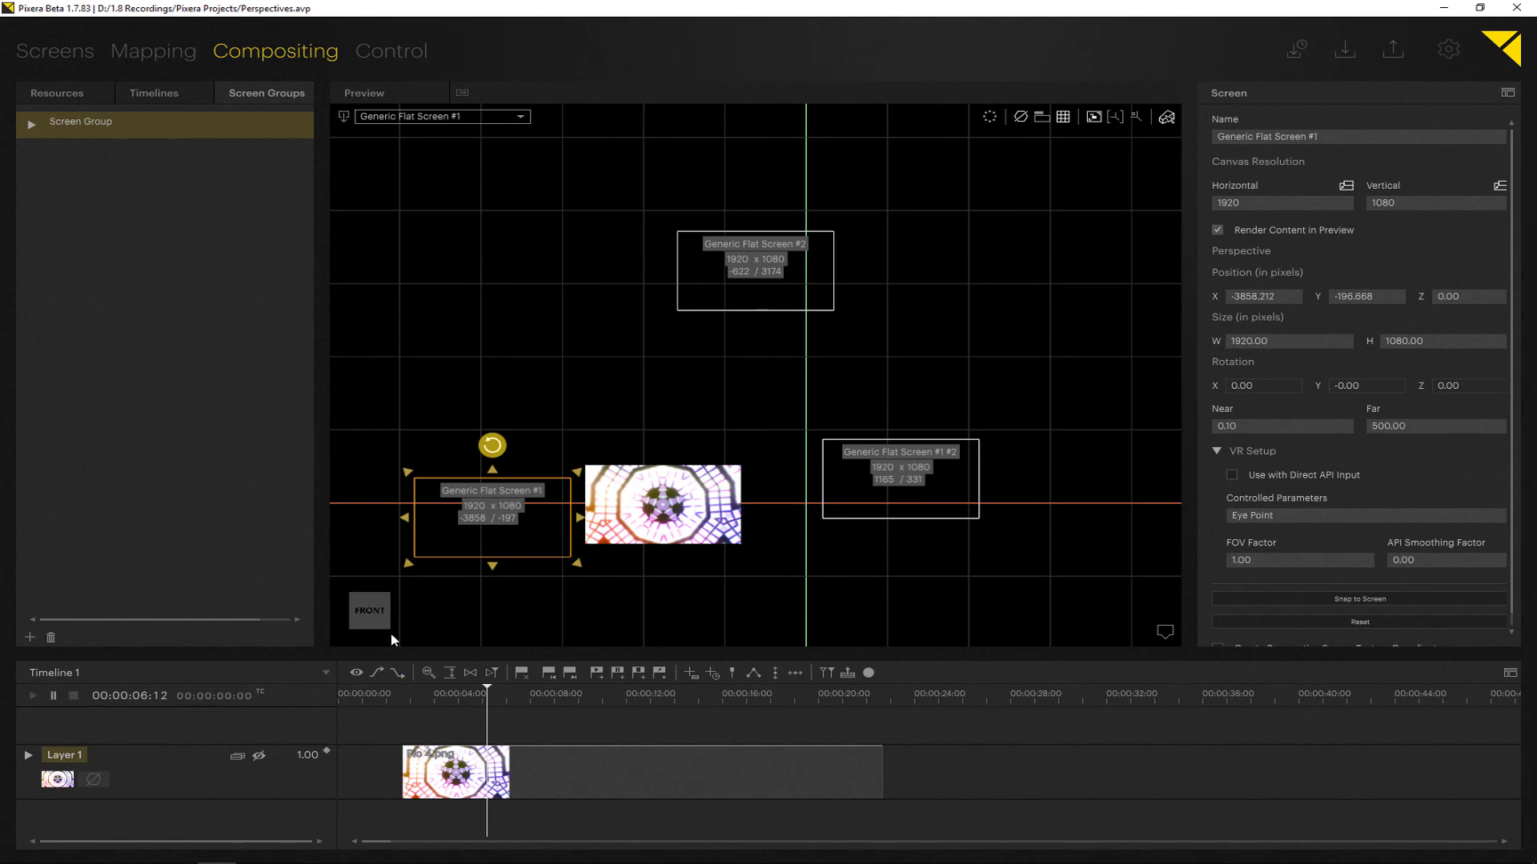
click(89, 754)
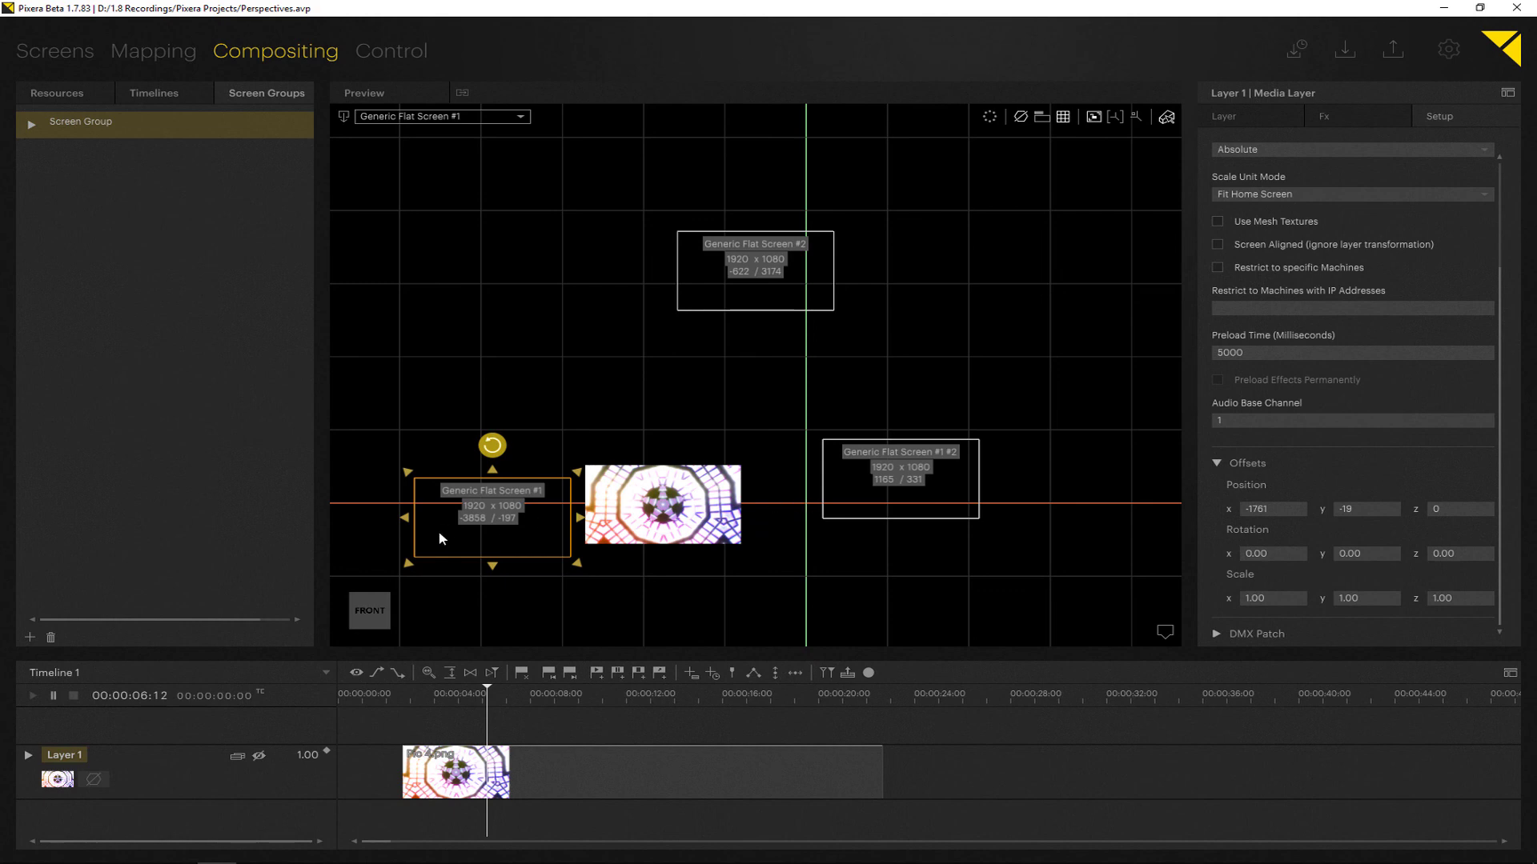
drag(469, 552, 560, 589)
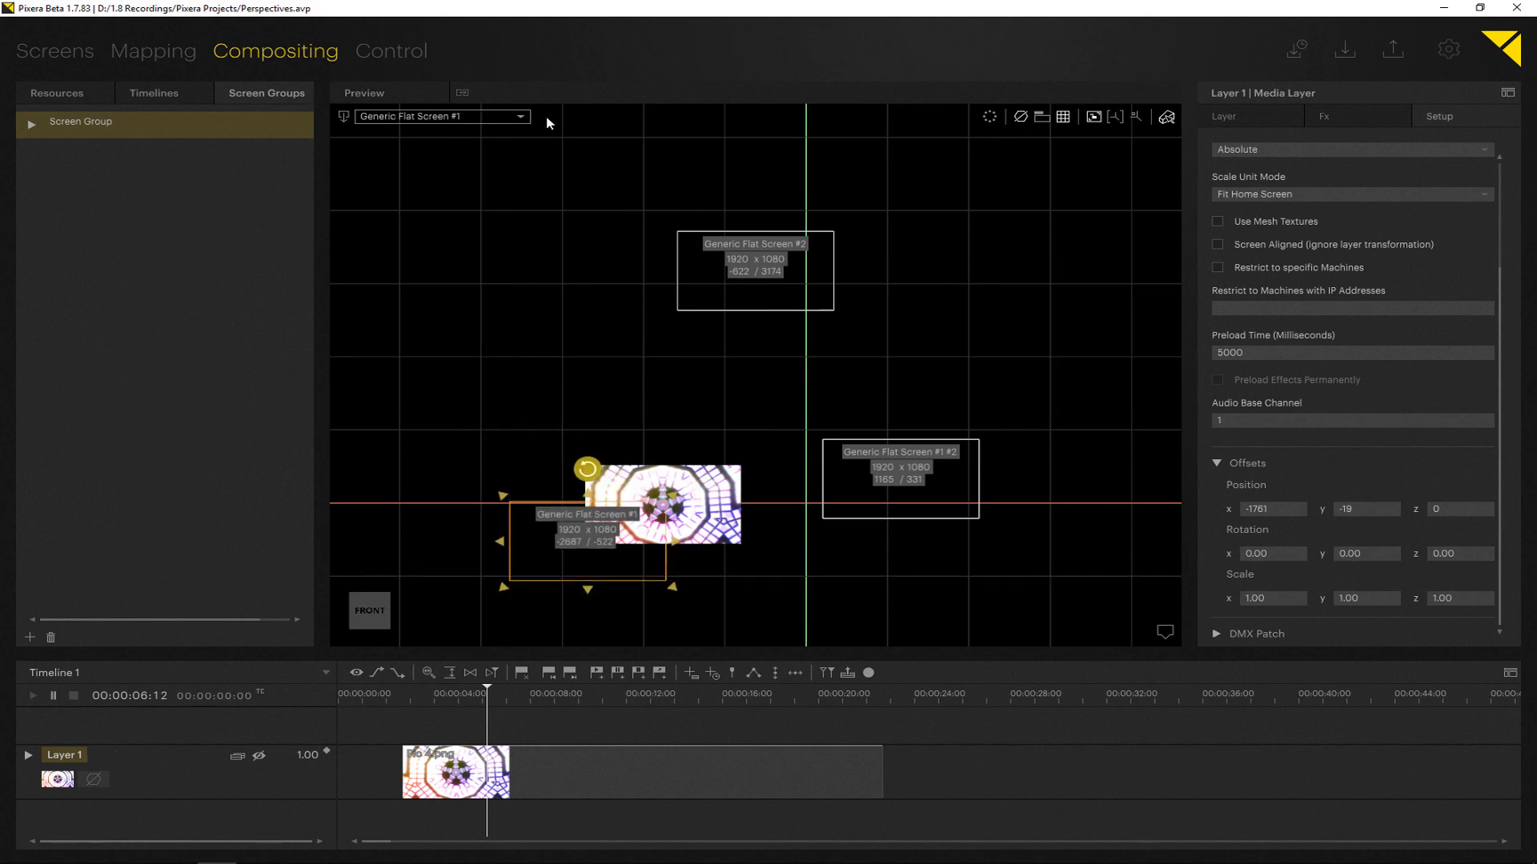
click(344, 117)
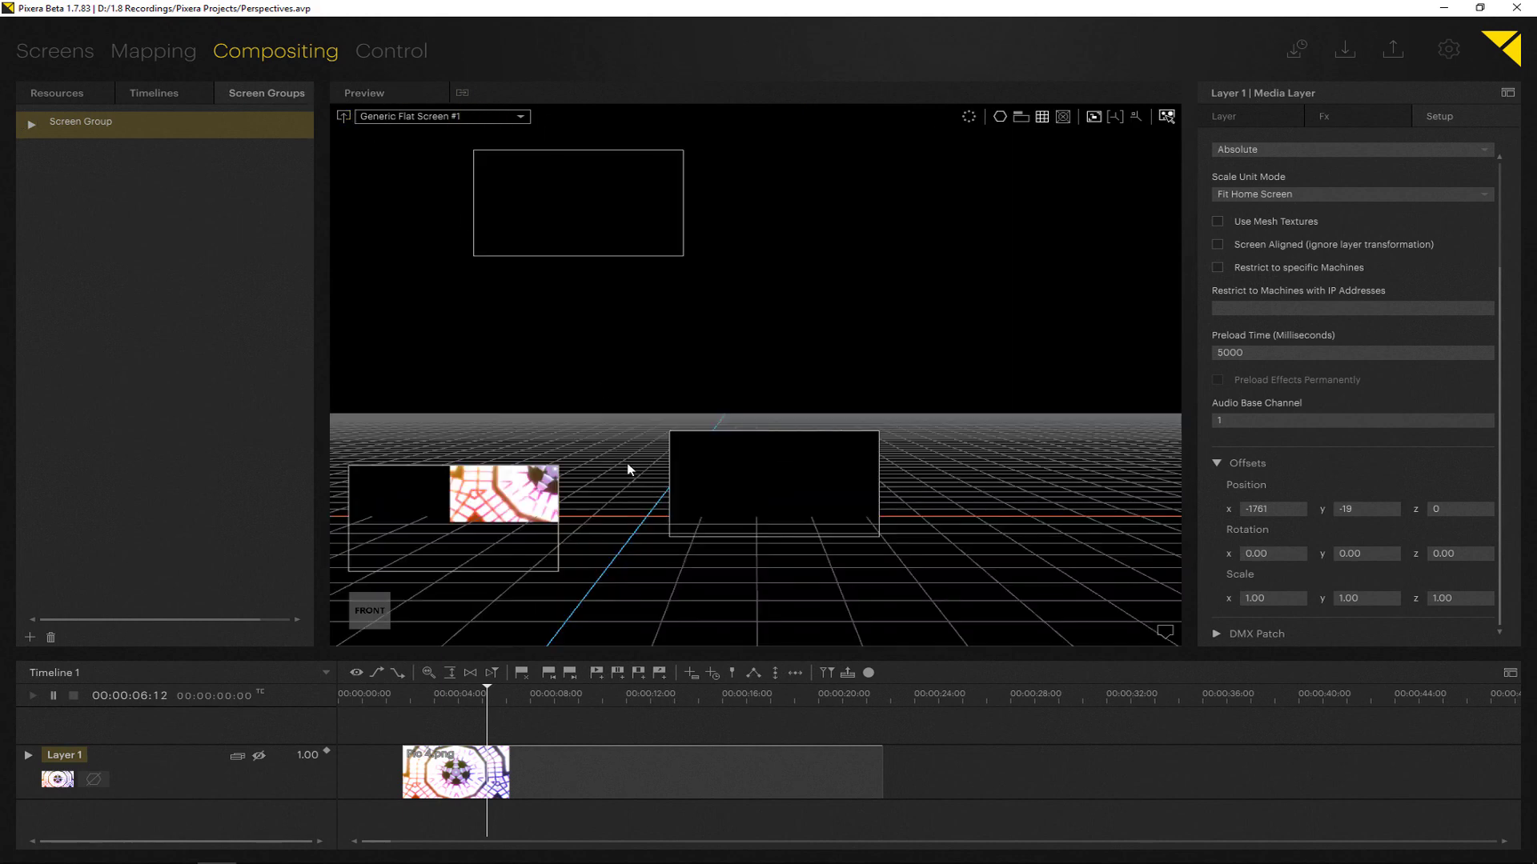